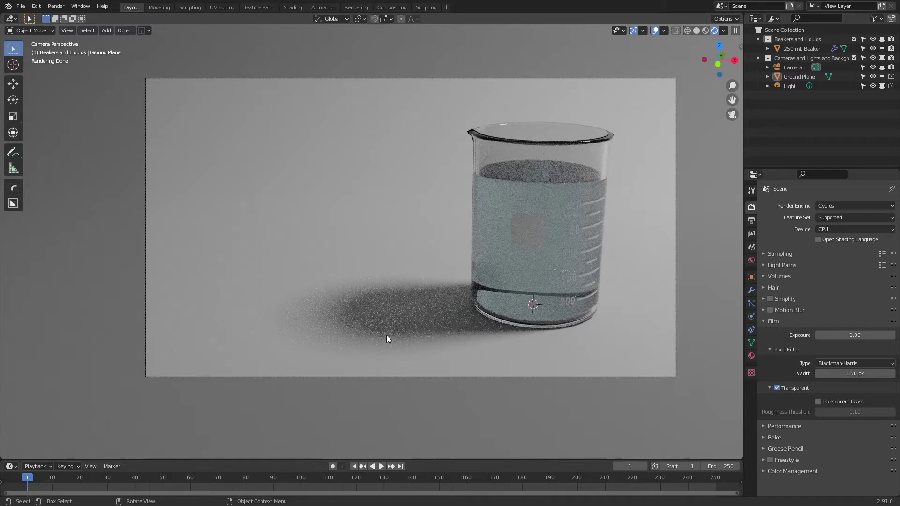
Hide the Ground Plane from the render and split the 3D view into two side-by-side viewports.
left_click(873, 77)
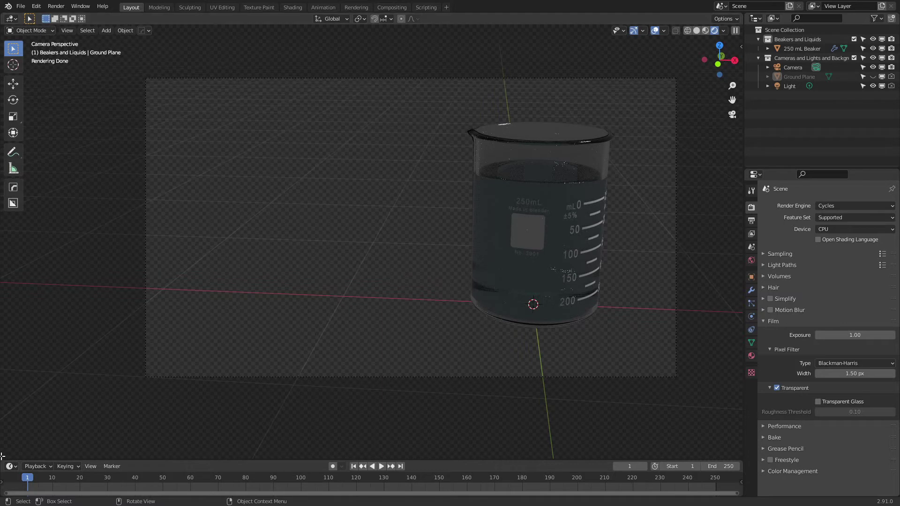
left_click_drag(2, 456, 266, 417)
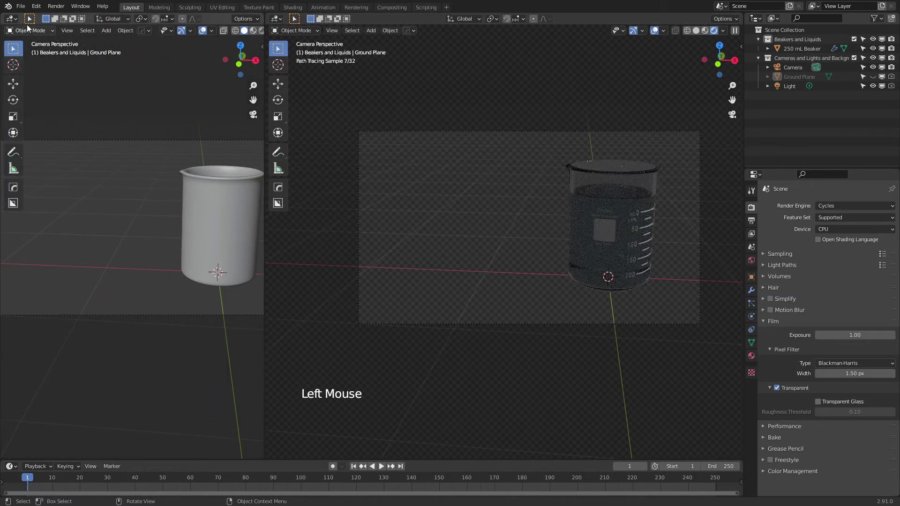
Make the left area a Shader Editor showing the World nodes, with the sidebar hidden and nodes centered.
left_click(12, 18)
left_click(39, 106)
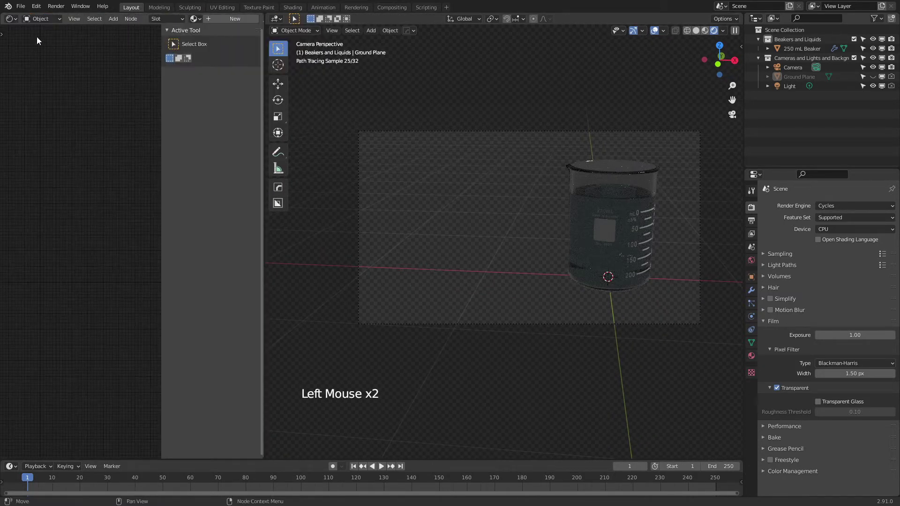
left_click(46, 18)
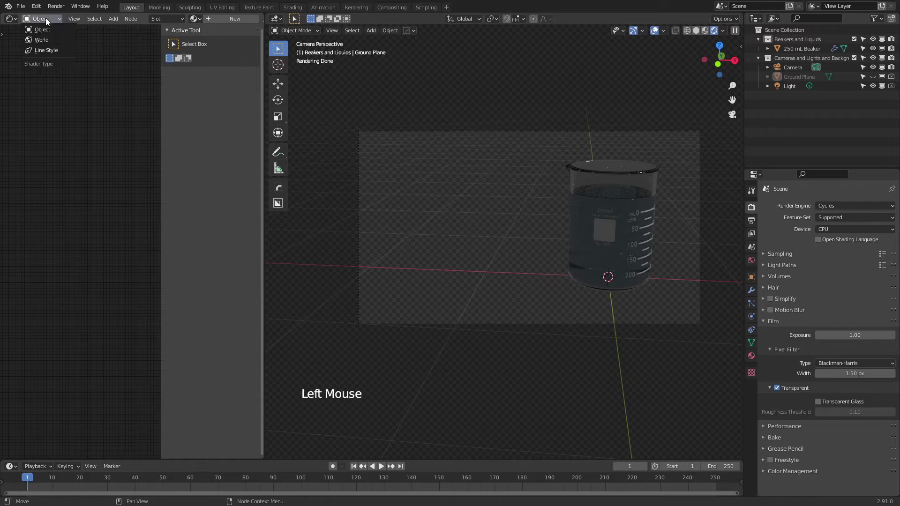
left_click(46, 41)
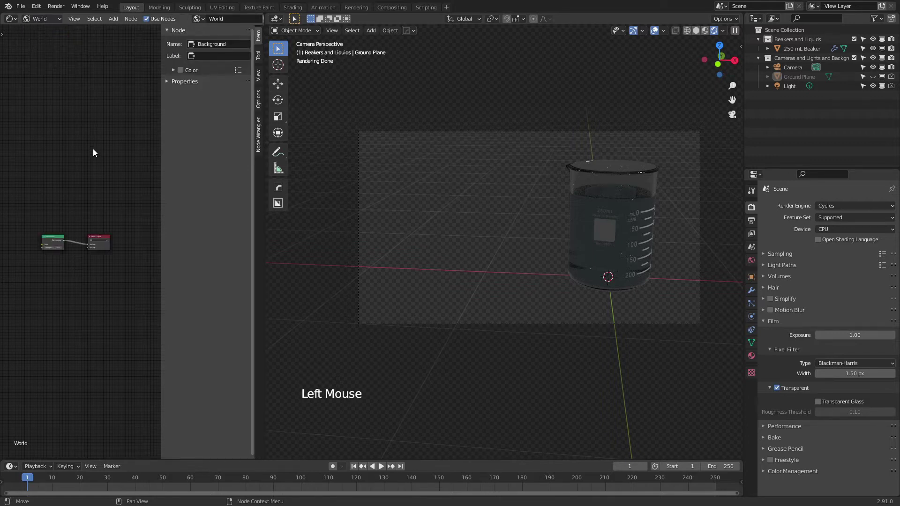
key("n")
scroll(140, 252, "up", 12)
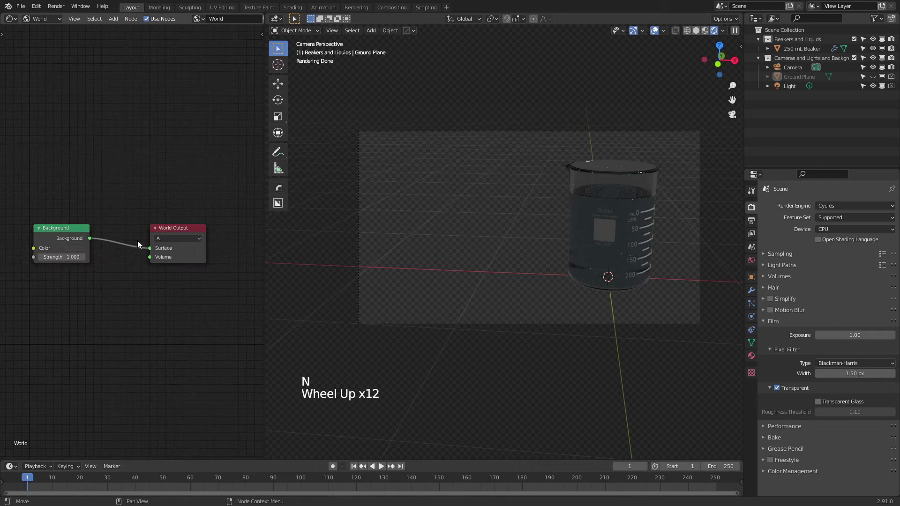
middle_click_drag(74, 224, 176, 226)
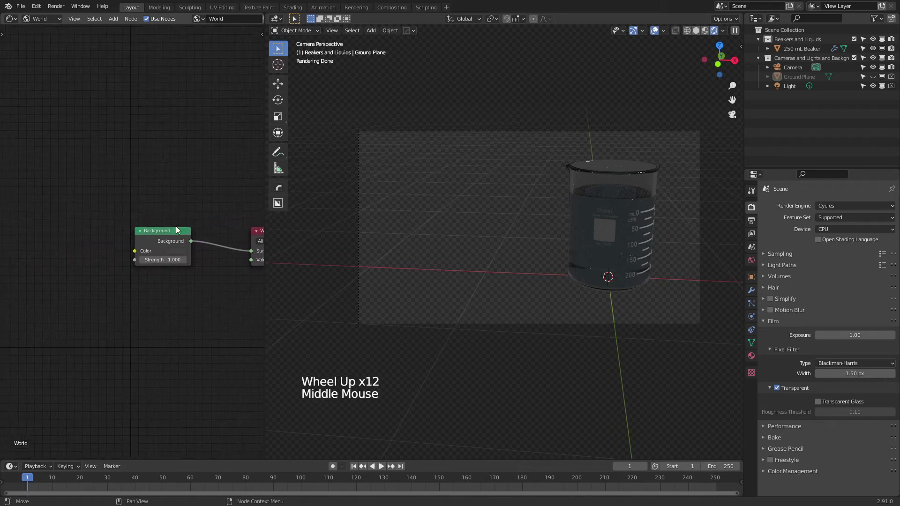
Enable the Node Wrangler add-on in Preferences by searching the add-ons for 'node'.
left_click(36, 6)
left_click(51, 149)
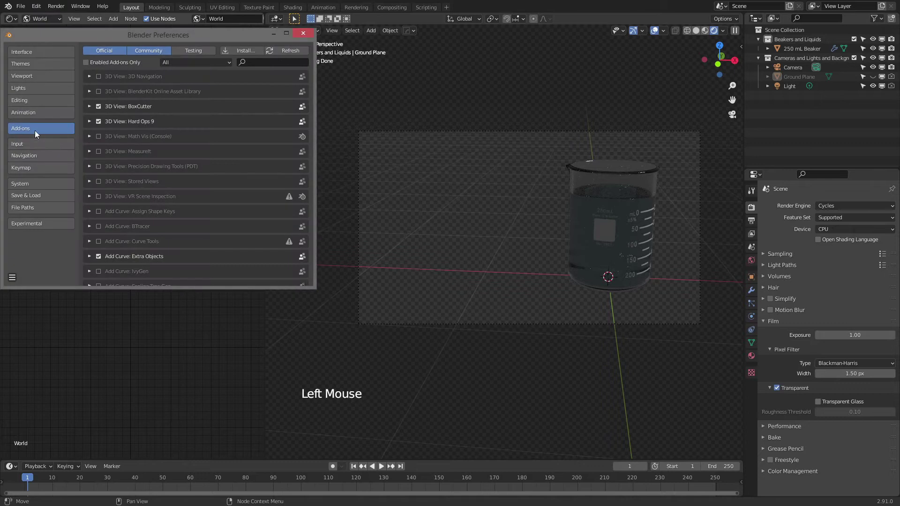
left_click(263, 60)
type("node")
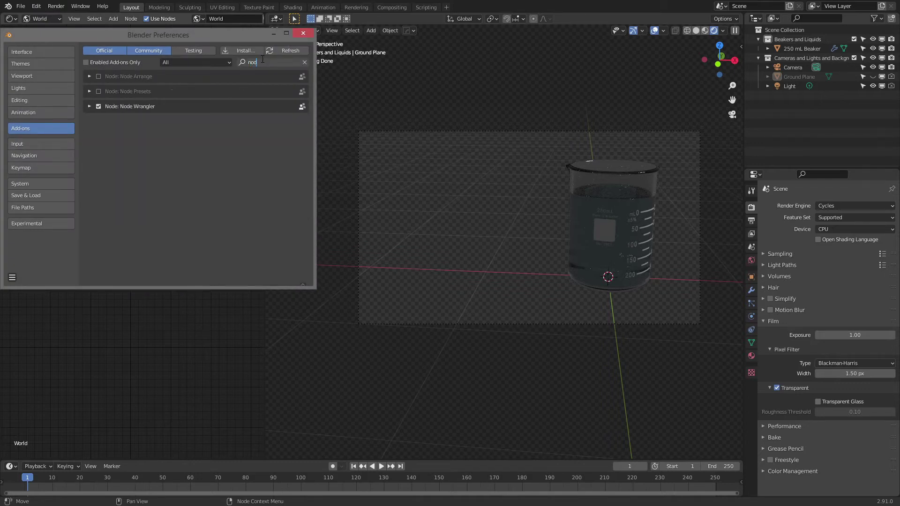
left_click(304, 33)
Add Texture Coordinate, Mapping and Environment Texture nodes to Background with Ctrl+T, and shift them left.
left_click(166, 227)
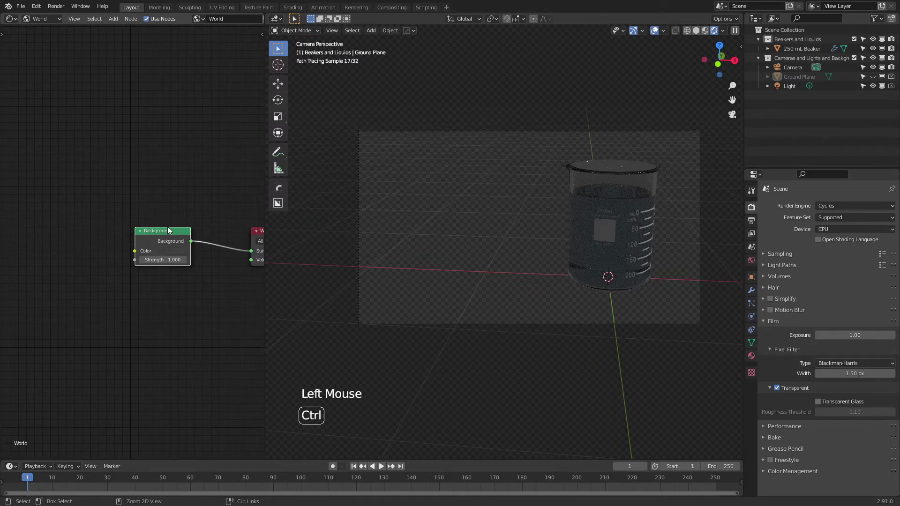
key("ctrl+t")
middle_click_drag(128, 181, 246, 180)
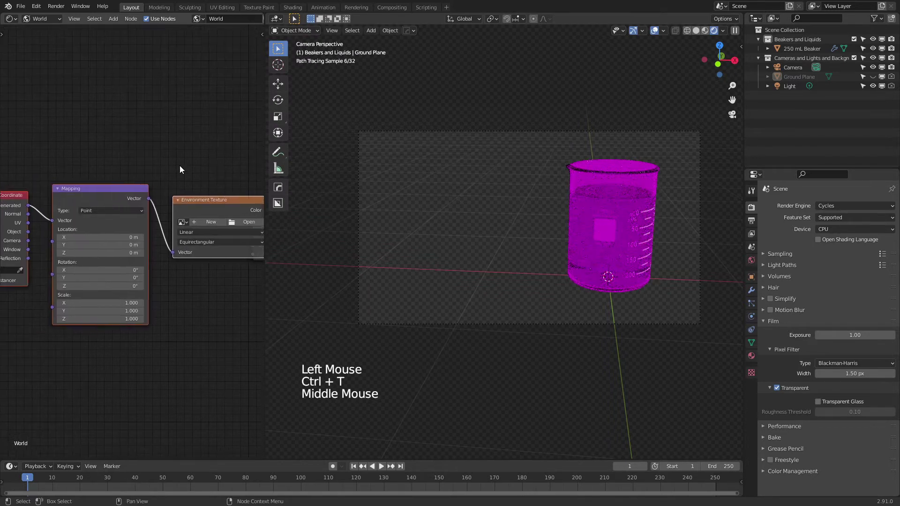
scroll(183, 159, "down", 3)
left_click_drag(241, 156, 27, 303)
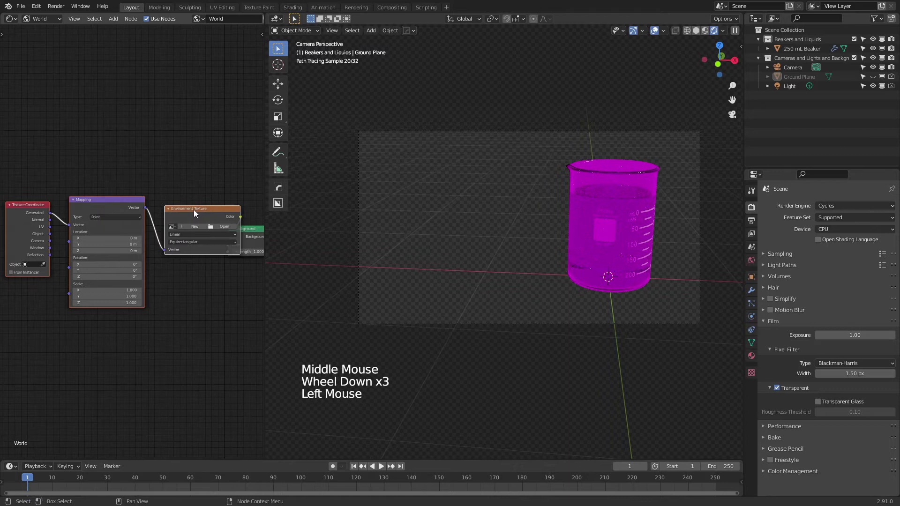
left_click_drag(193, 210, 170, 209)
left_click(176, 187)
scroll(224, 211, "up", 3)
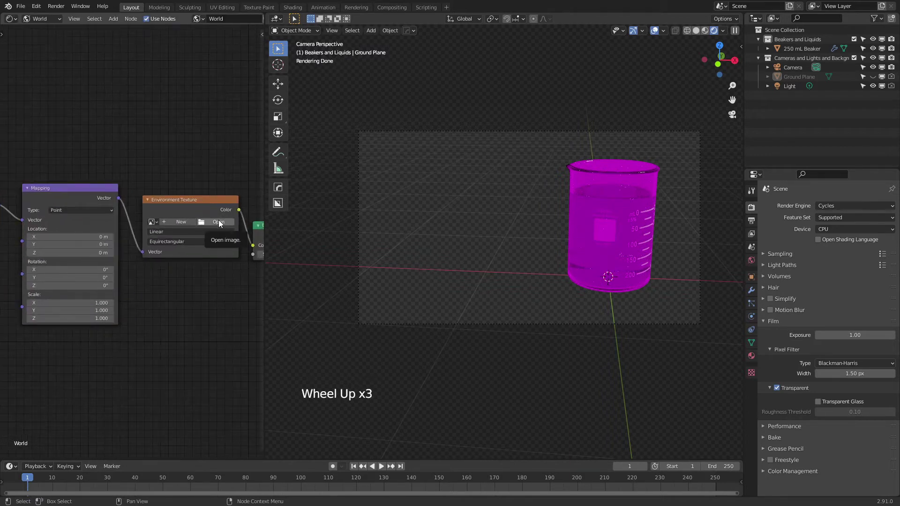
Load noon_grass_2k.hdr from the HDRIs folder into the Environment Texture node.
left_click(219, 222)
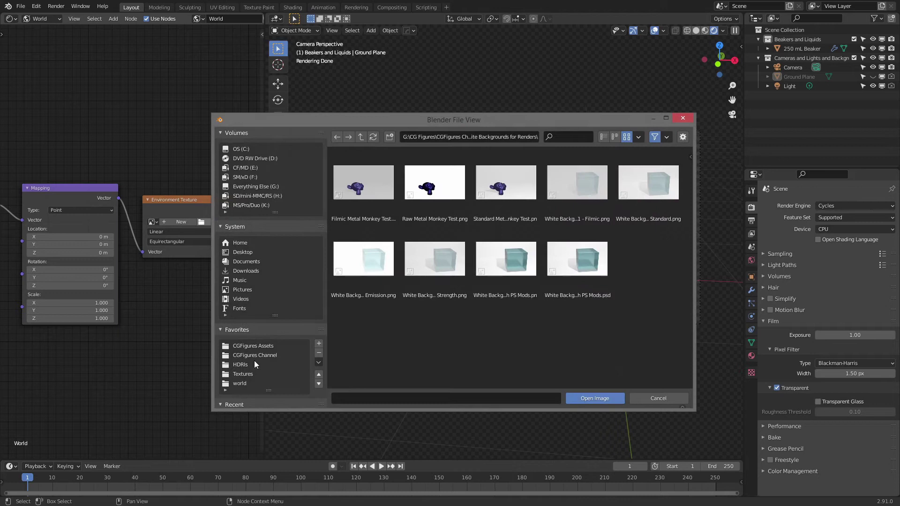
left_click(243, 365)
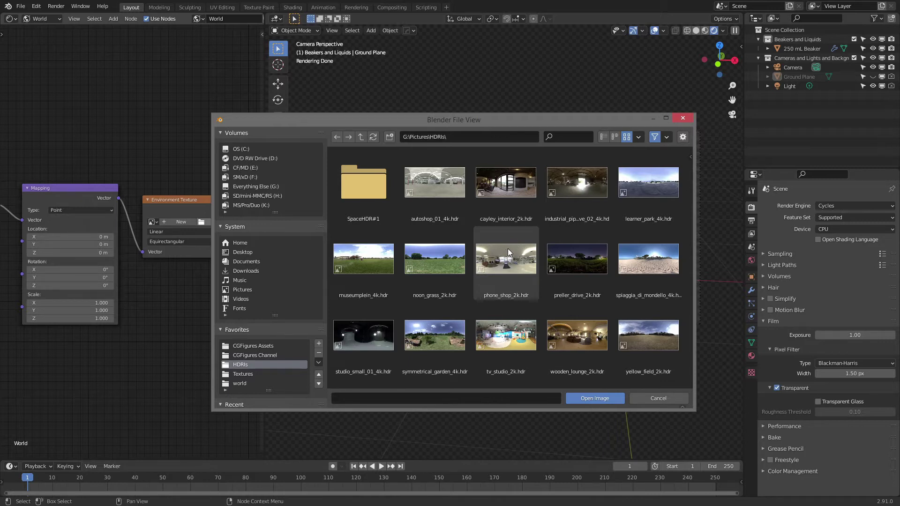
scroll(507, 249, "down", 3)
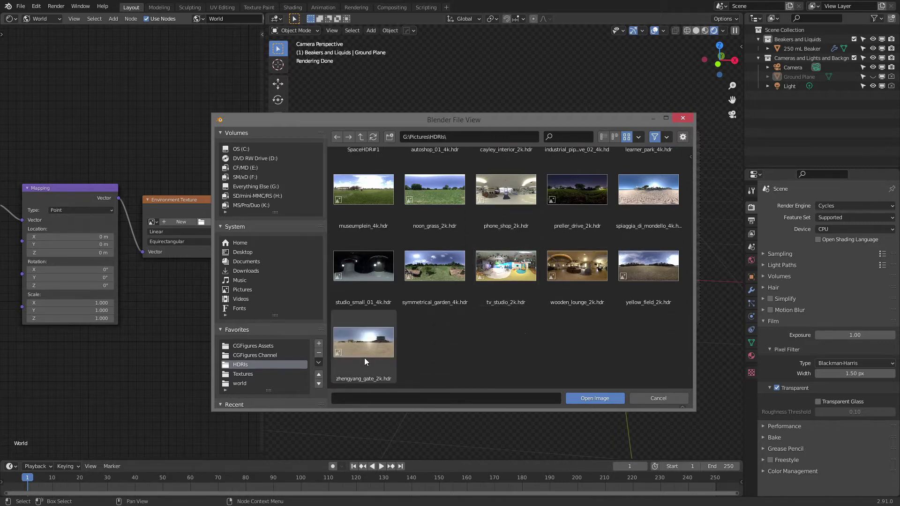
double_click(439, 194)
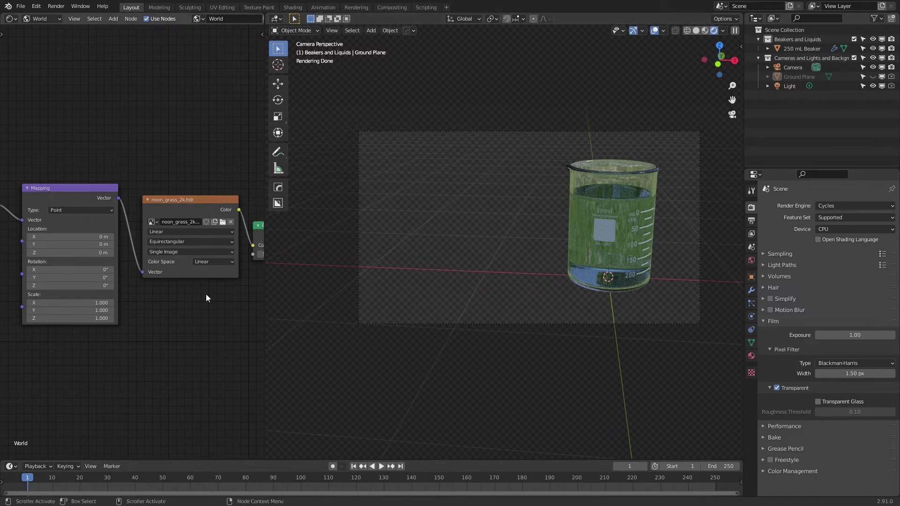
Swap the Environment Texture image for learner_park_4k.hdr.
middle_click_drag(246, 226, 187, 231)
mouse_move(193, 250)
left_mouse_down()
mouse_move(187, 217)
mouse_move(194, 249)
left_mouse_up()
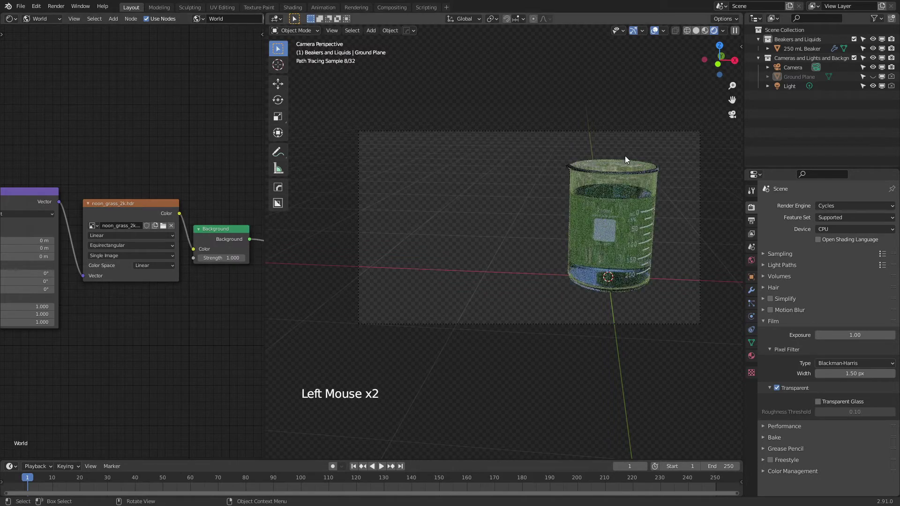
left_click(163, 226)
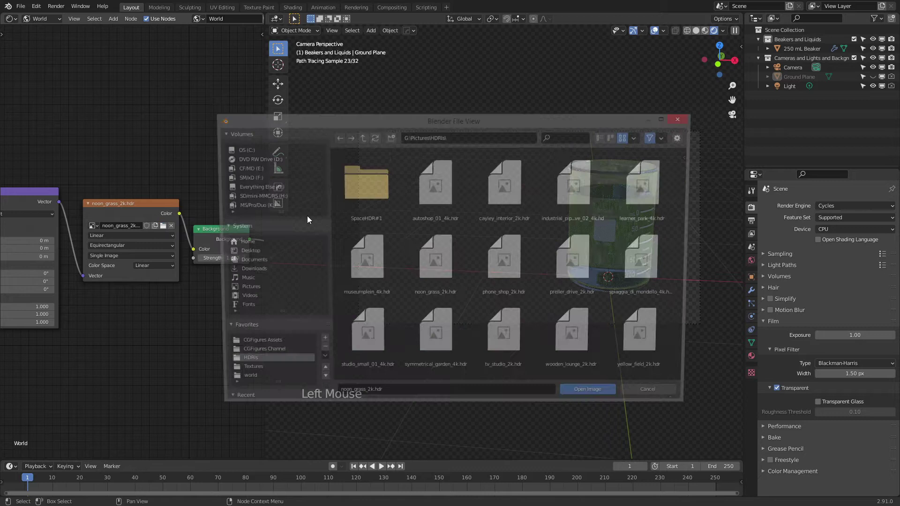
double_click(640, 191)
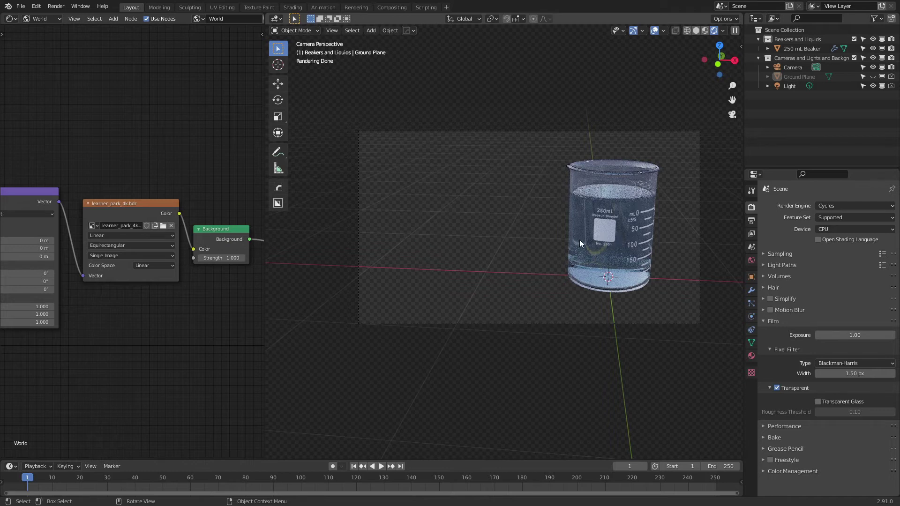
Enable Transparent Glass in the Film settings and move the texture nodes left and up.
left_click(818, 402)
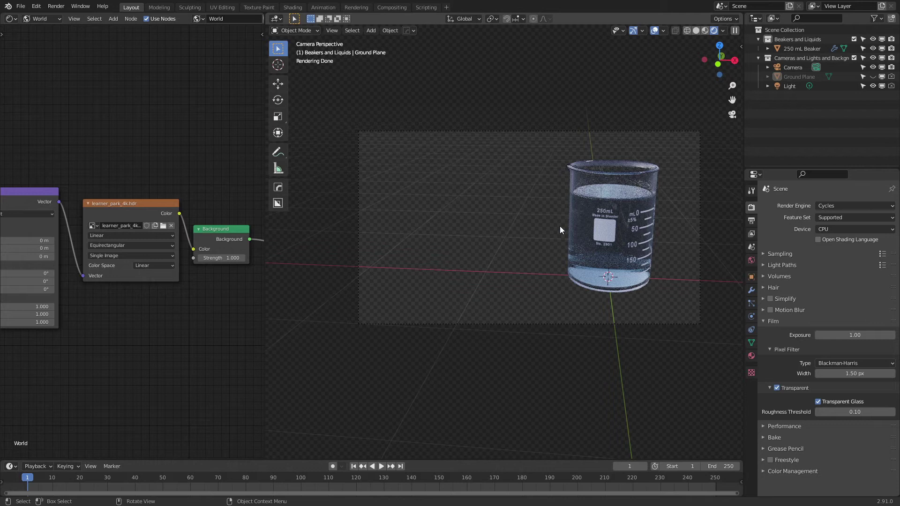
middle_click_drag(168, 243, 260, 239)
scroll(223, 228, "down", 5)
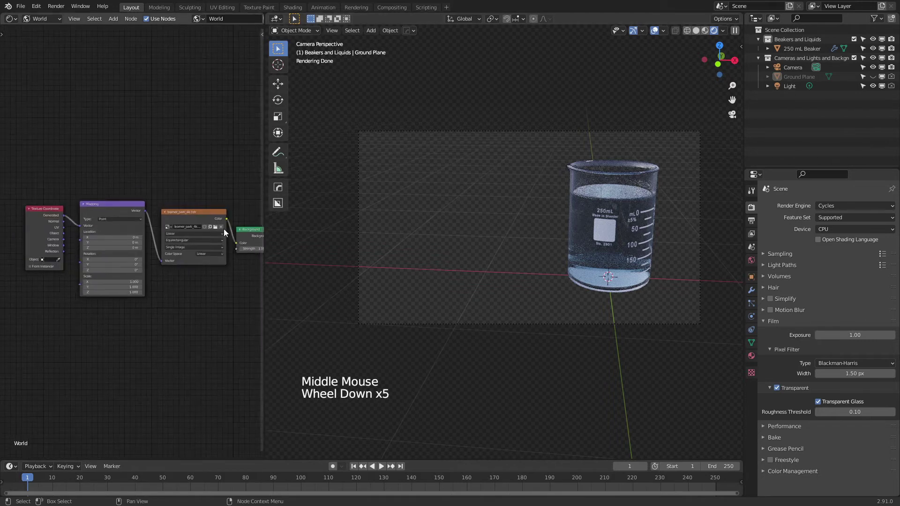
left_click_drag(230, 186, 38, 317)
left_click_drag(119, 239, 36, 227)
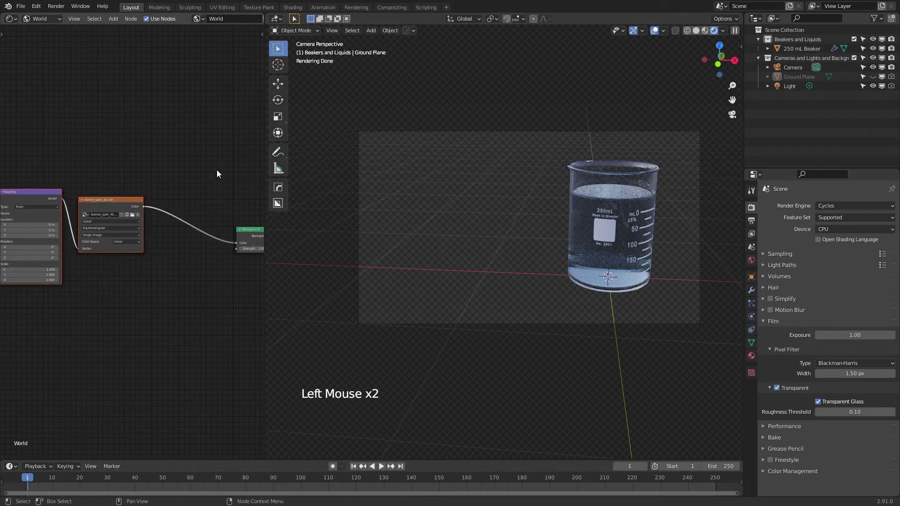
left_click(217, 169)
Insert a Hue Saturation Value node on the link before Background and set its Saturation to 0.
key("shift+a")
mouse_move(161, 195)
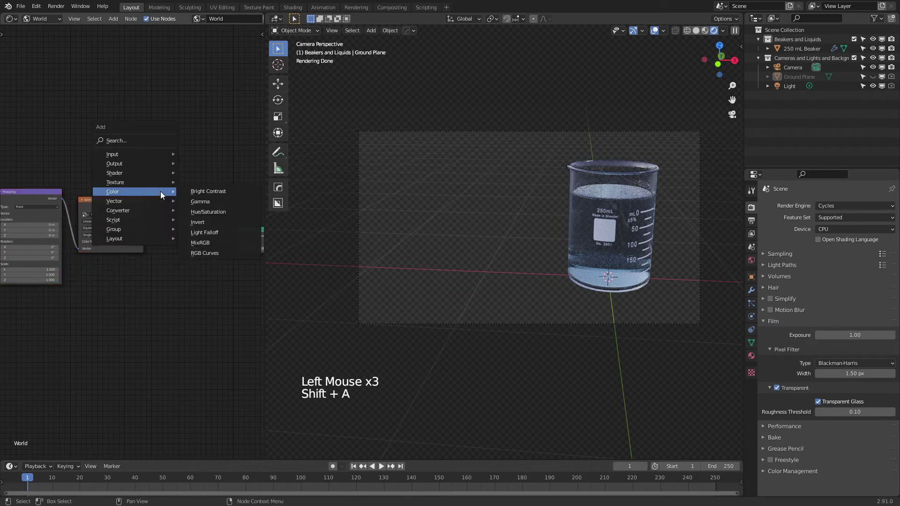
left_click(201, 214)
left_click(172, 215)
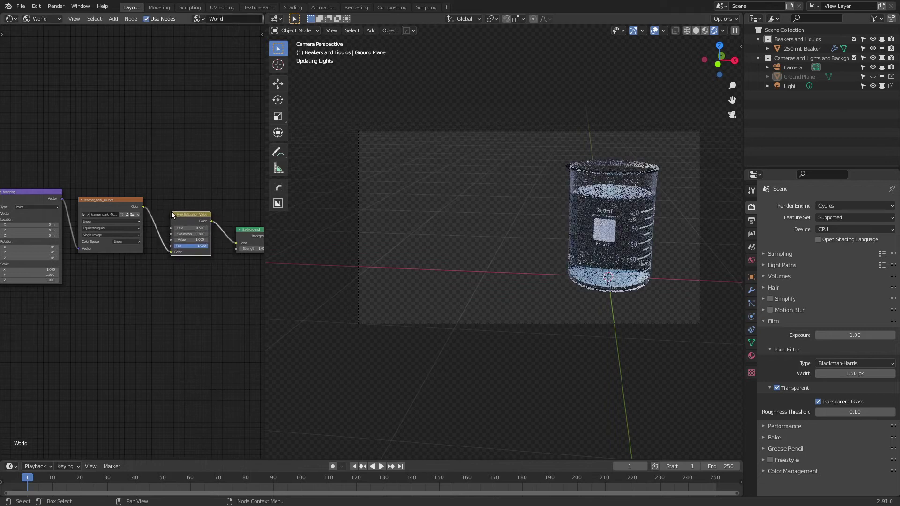
scroll(171, 215, "up", 6)
middle_click_drag(196, 274, 141, 291)
left_click(172, 239)
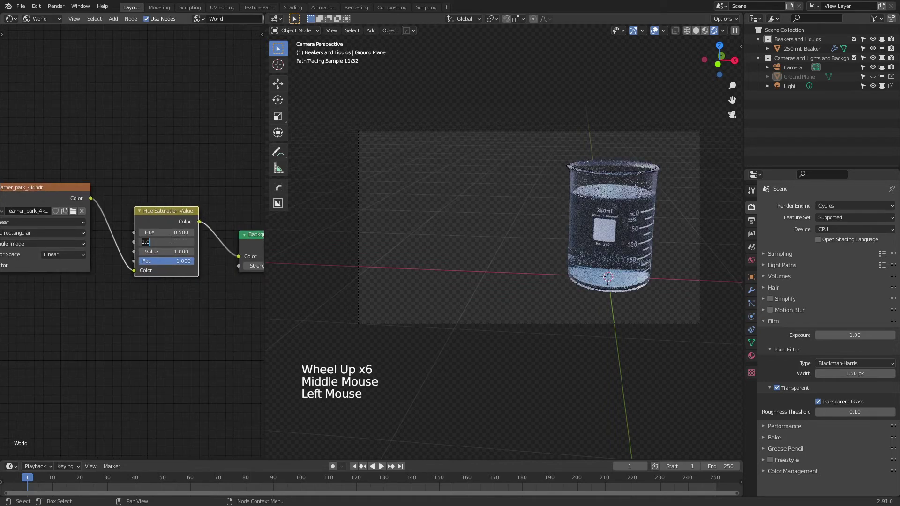
type("0")
key("Return")
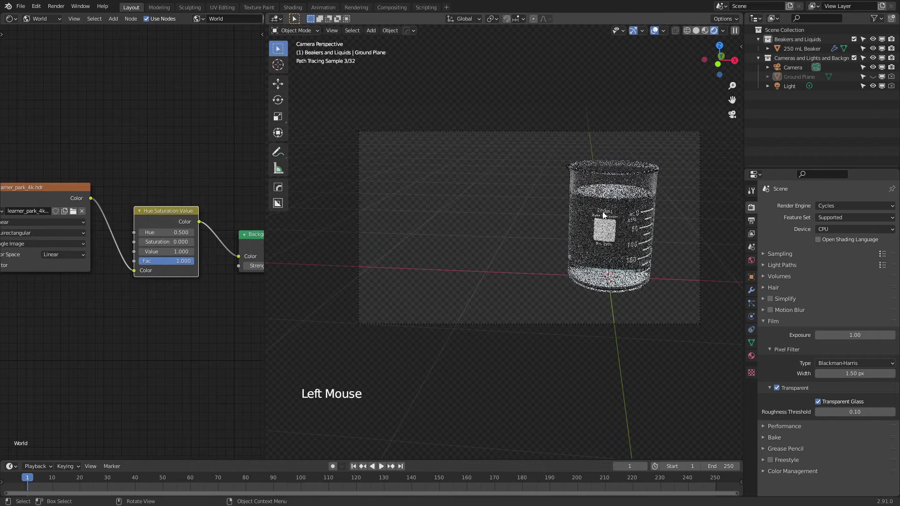
middle_click_drag(211, 301, 168, 308)
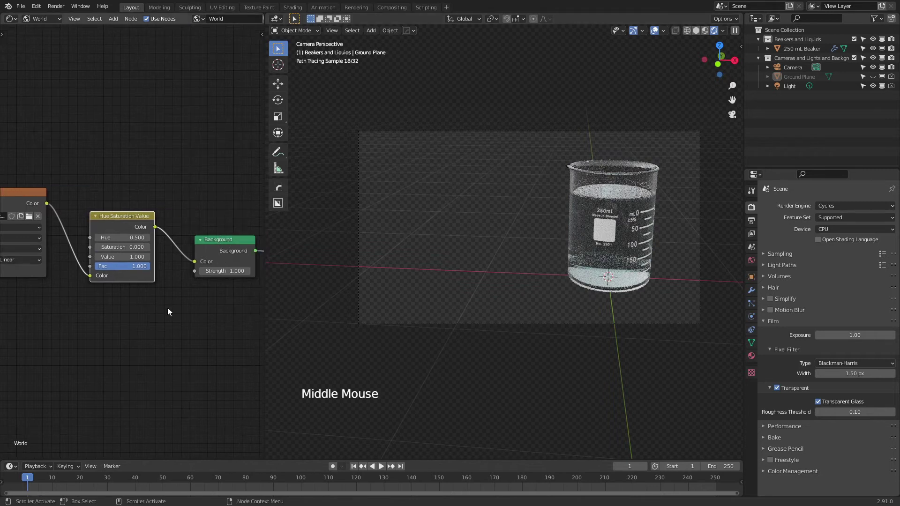
mouse_move(195, 261)
left_mouse_down()
mouse_move(179, 246)
mouse_move(195, 261)
left_mouse_up()
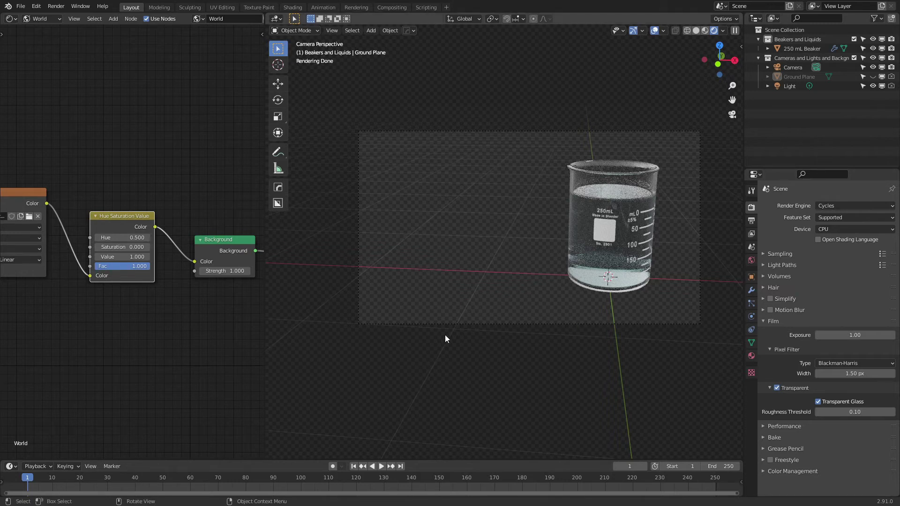
middle_click_drag(192, 335, 125, 345)
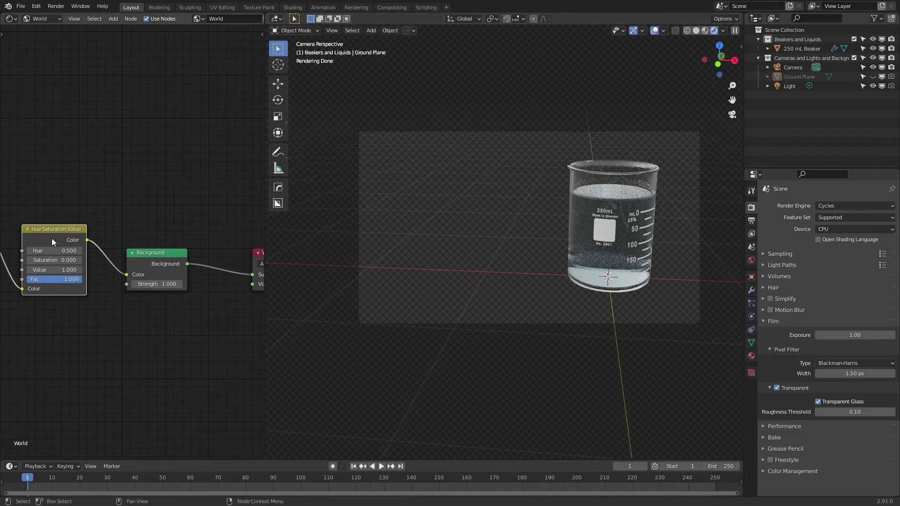
left_click(156, 285)
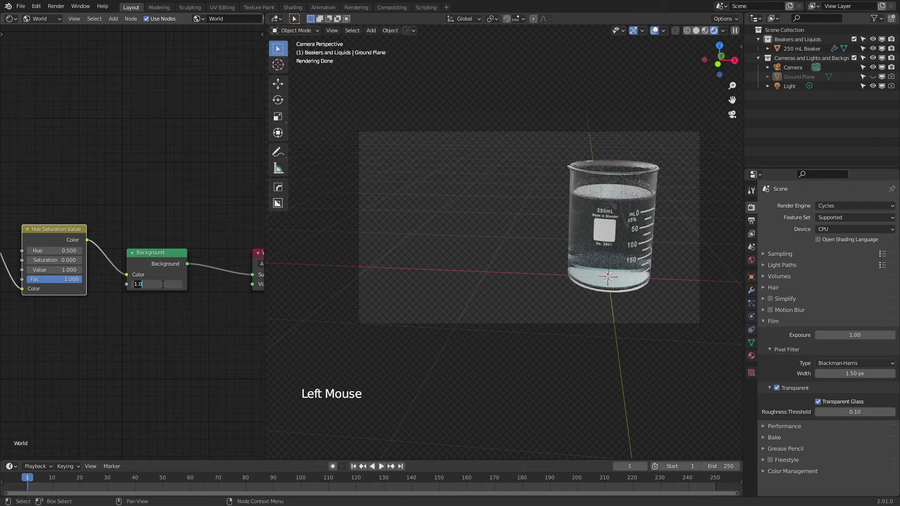
type(".5")
key("Return")
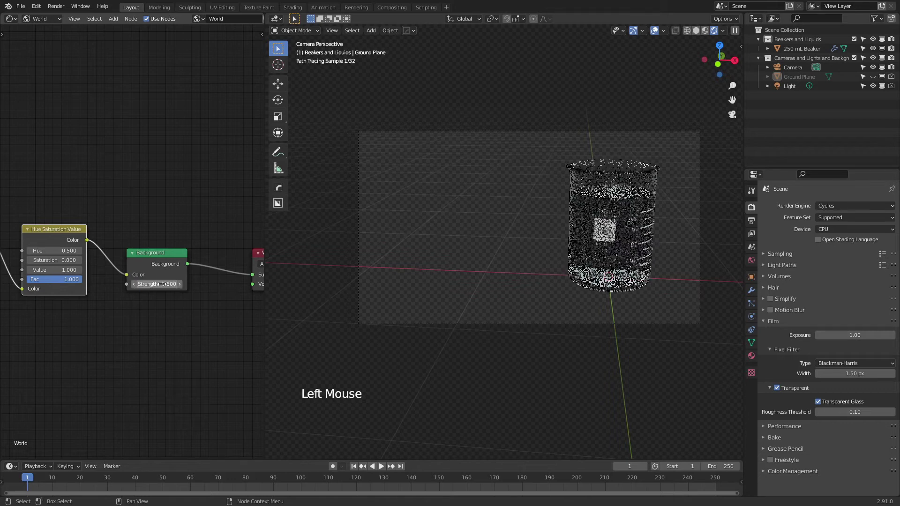
left_click_drag(166, 284, 163, 284)
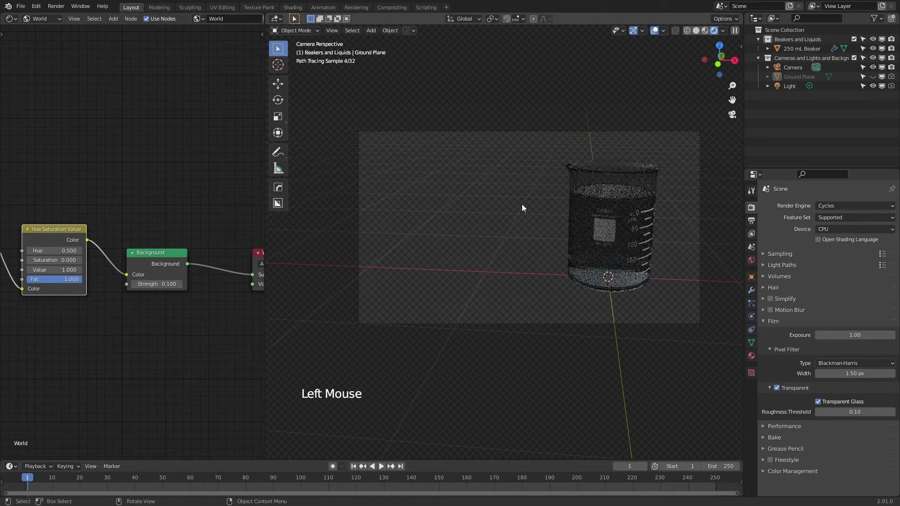
double_click(164, 284)
type("2")
key("Return")
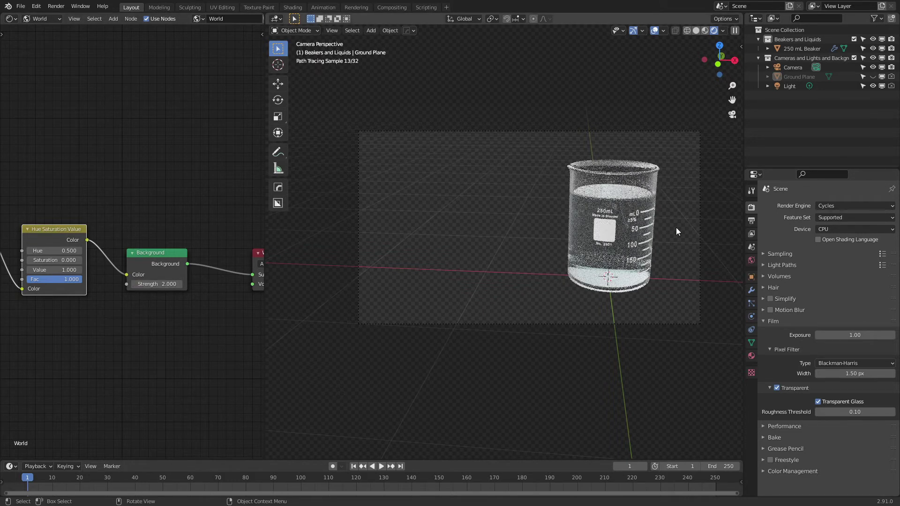
left_click(153, 281)
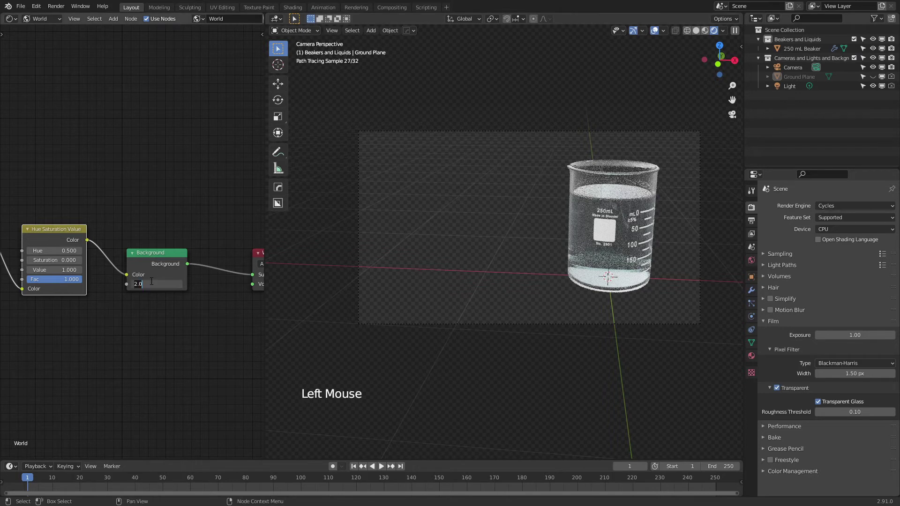
type("1")
key("Return")
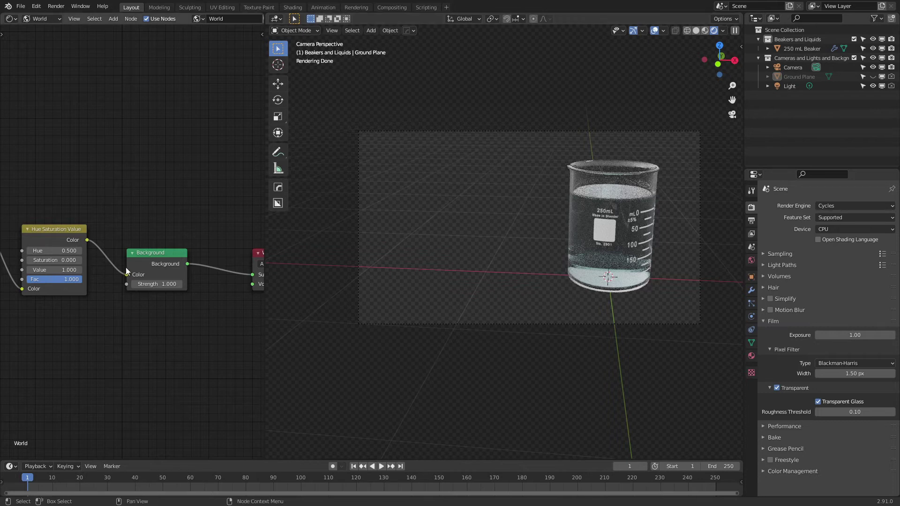
Unlink the HSV colour from the Background node and make the Ground Plane visible again.
left_click_drag(127, 274, 110, 243)
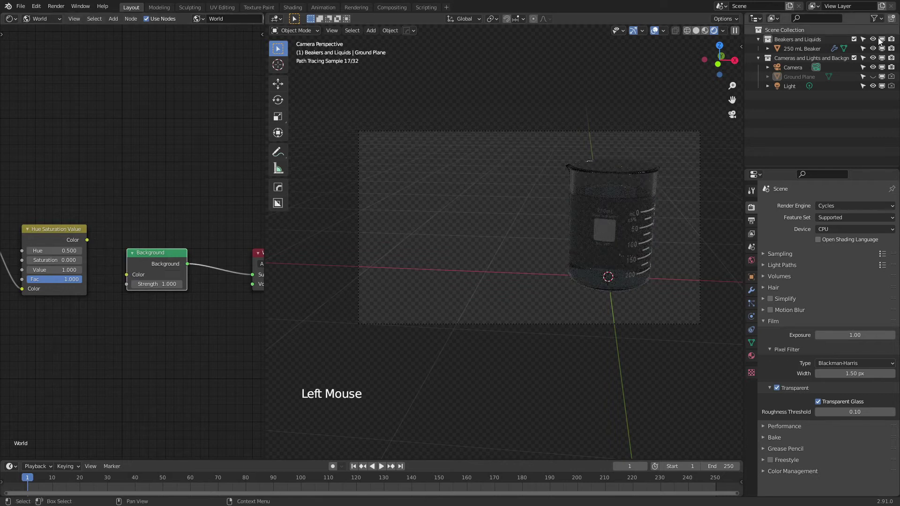
left_click(872, 77)
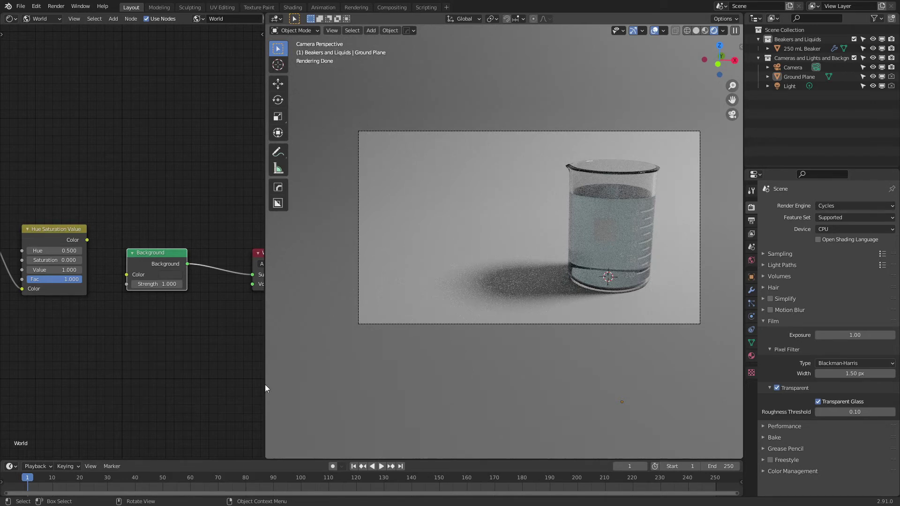
left_click(171, 432)
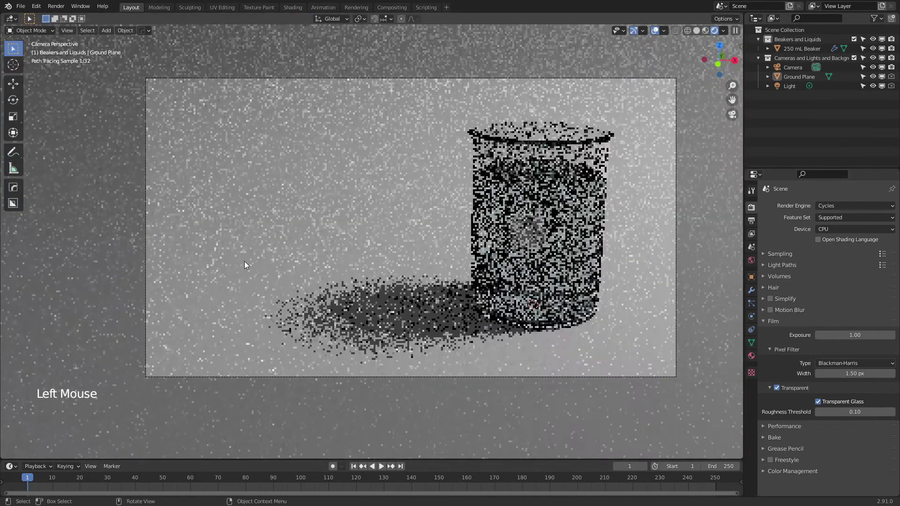
Give the selected Ground Plane a new Emission material and return to the camera view.
middle_click_drag(244, 261, 291, 278)
scroll(293, 275, "down", 5)
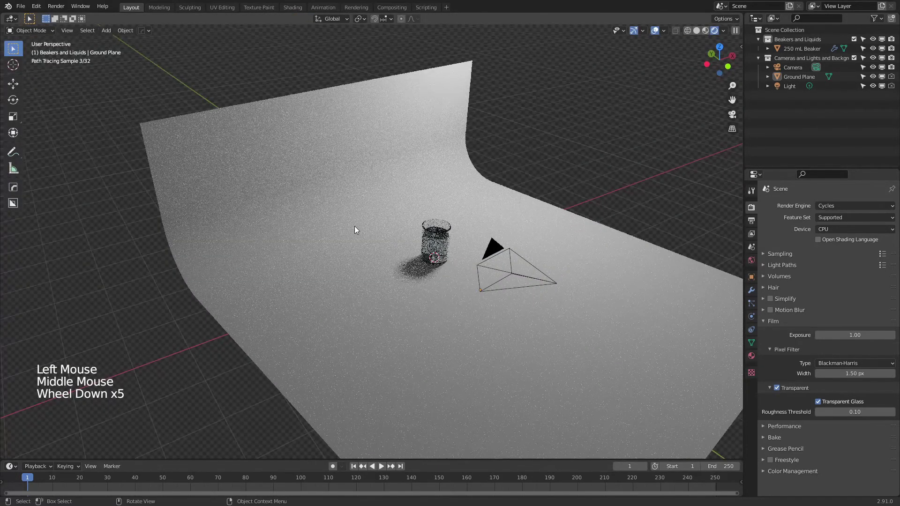
left_click(352, 158)
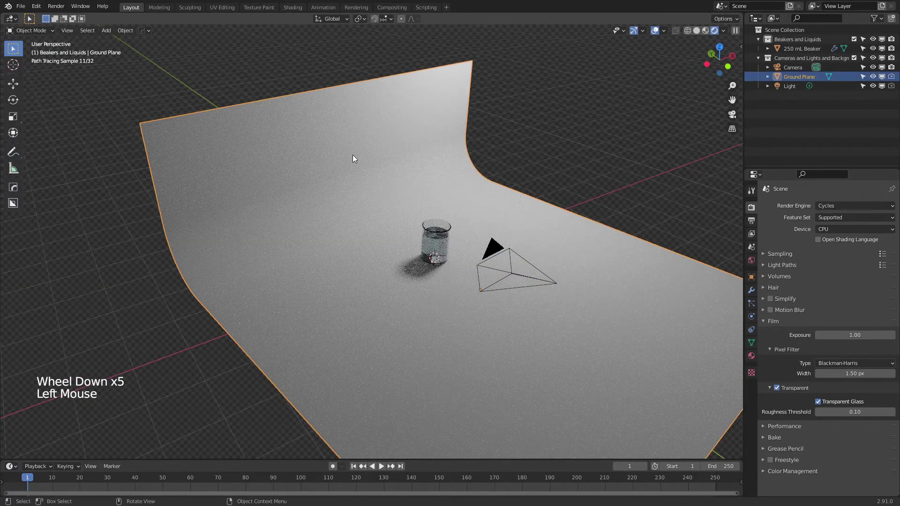
left_click(751, 356)
left_click(811, 236)
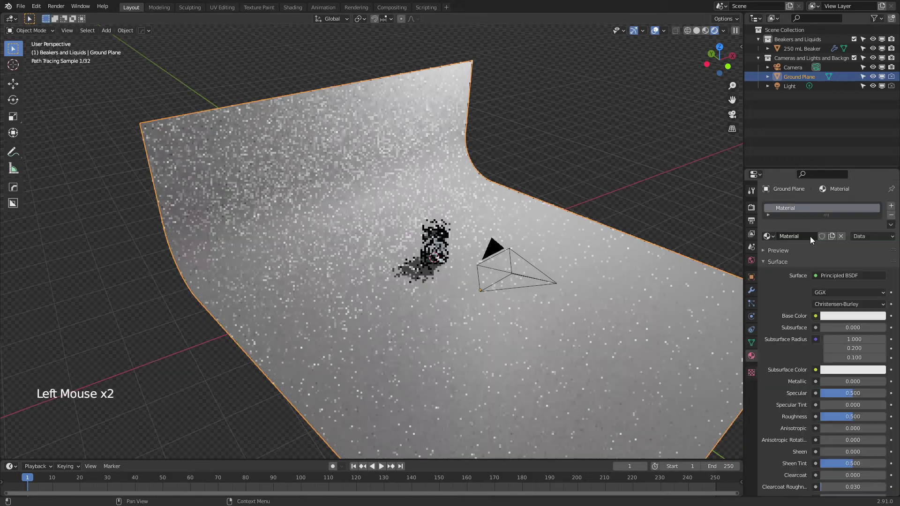
left_click(830, 275)
left_click(776, 87)
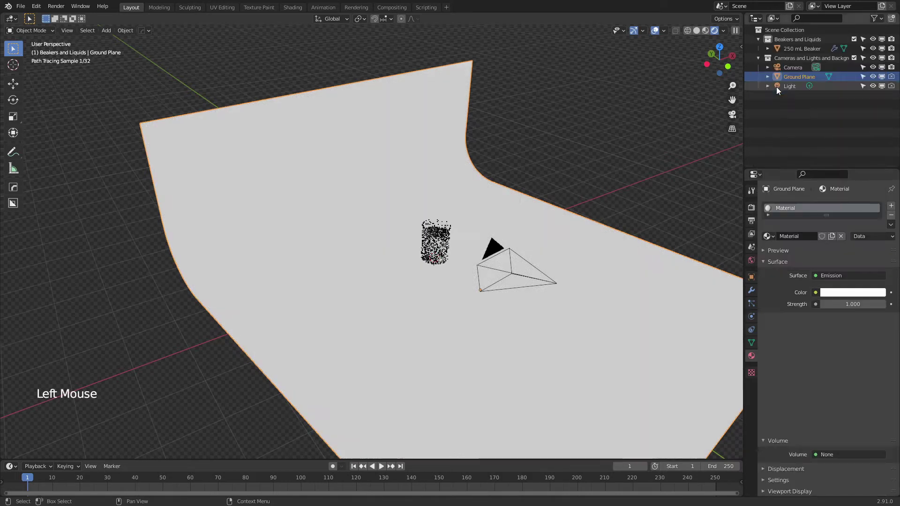
key("KP_0")
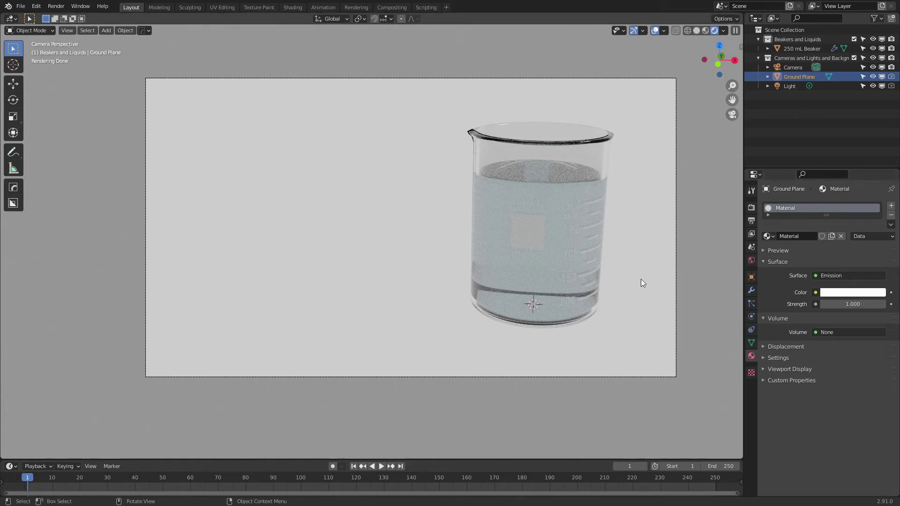
Switch the Ground Plane surface back to Principled BSDF with Roughness 1.000.
left_click(837, 275)
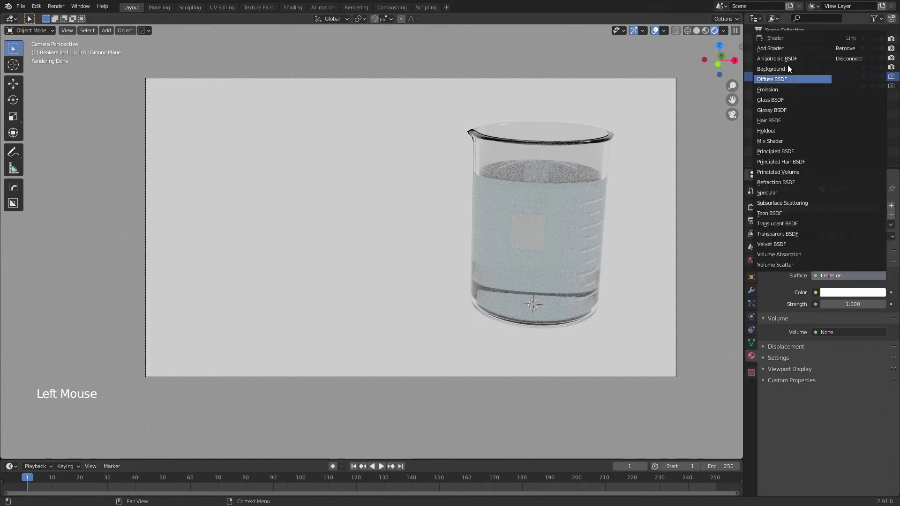
left_click(783, 152)
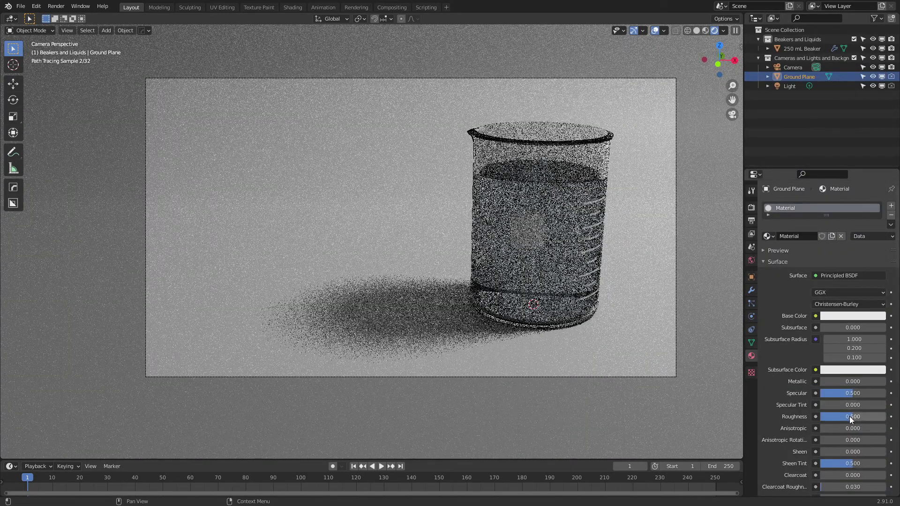
left_click_drag(849, 417, 881, 416)
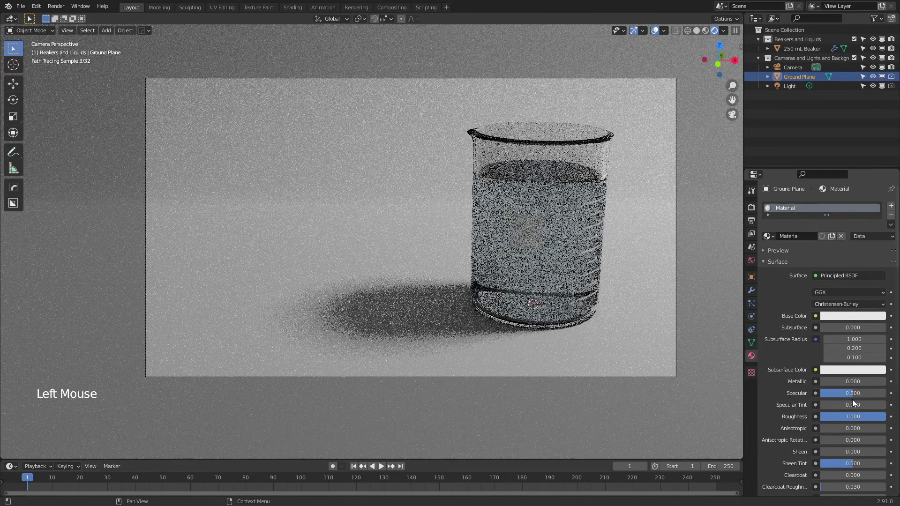
Make the base colour full white and raise the emission colour to a light grey.
left_click(854, 317)
left_click_drag(877, 187, 878, 182)
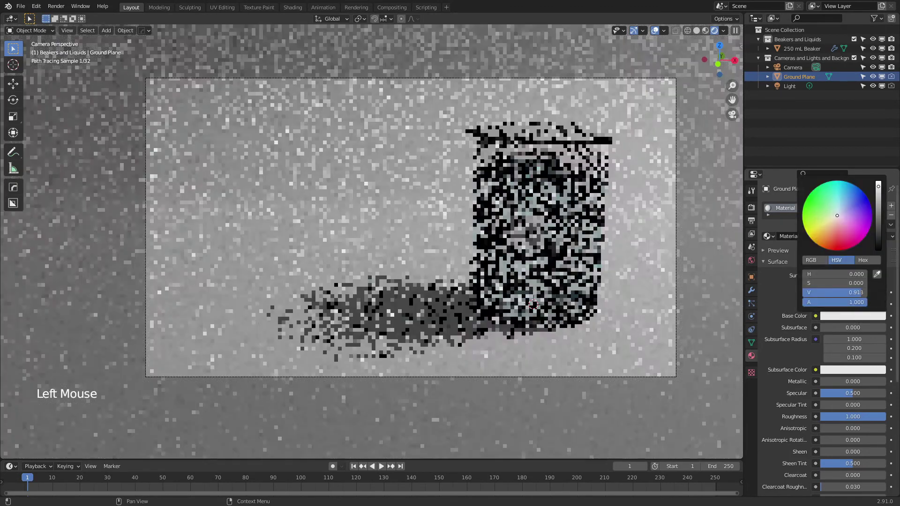
scroll(789, 367, "down", 9)
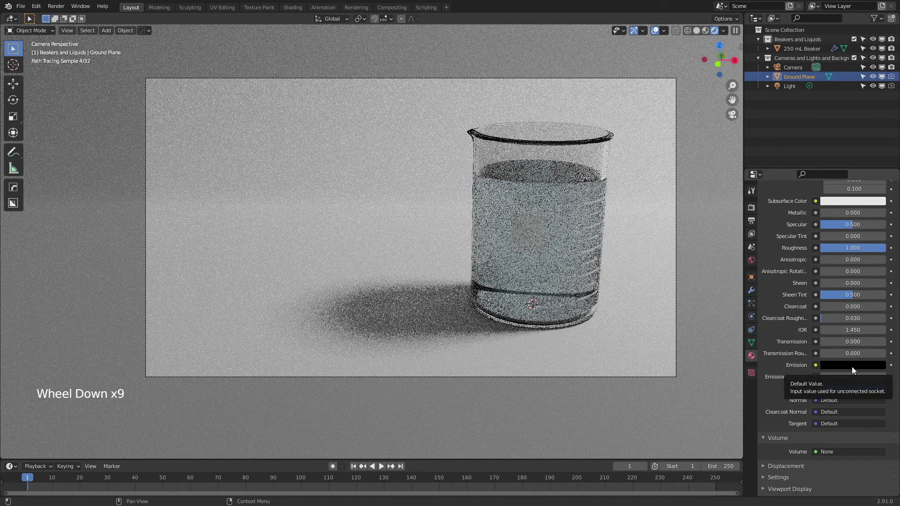
left_click(851, 365)
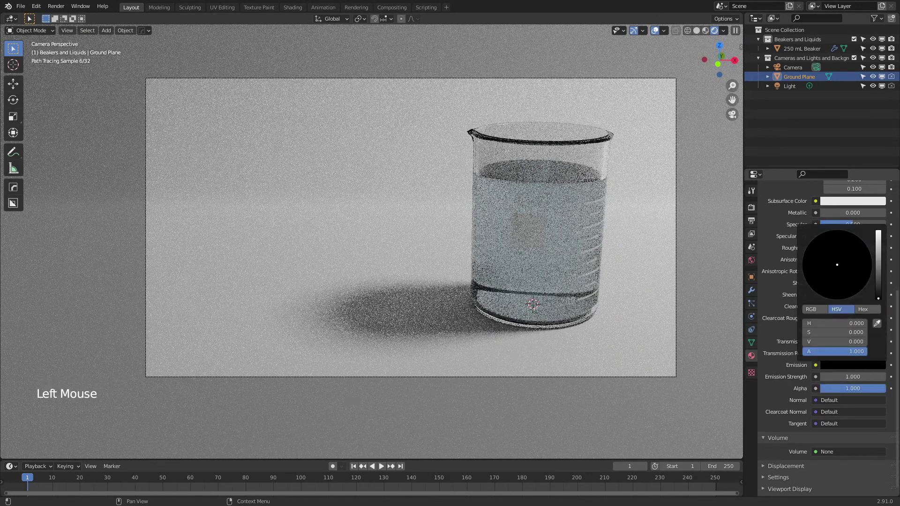
left_click_drag(879, 267, 878, 243)
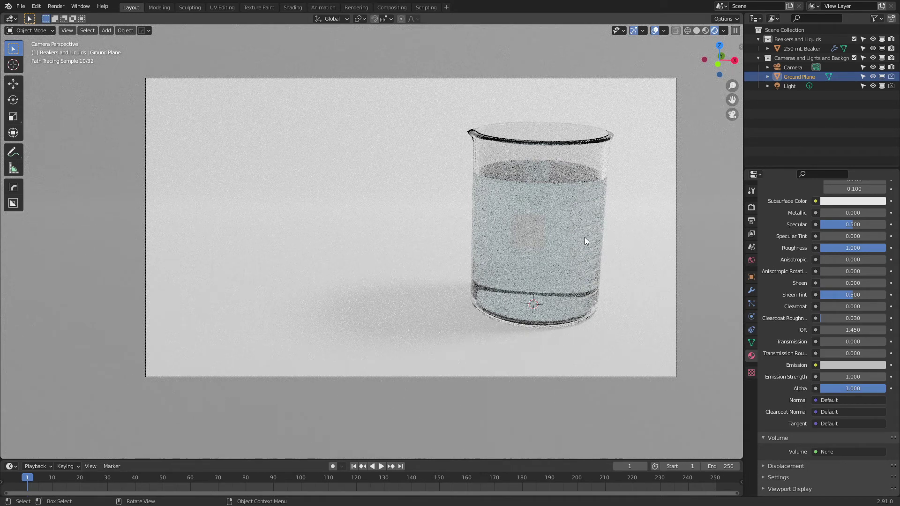
Set the Color Management view transform to Standard, comparing briefly with Filmic.
left_click(752, 208)
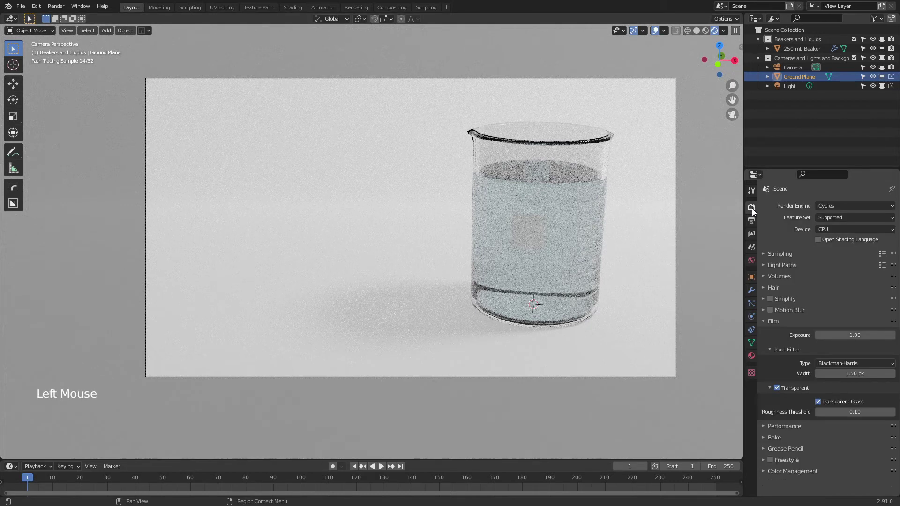
left_click(762, 472)
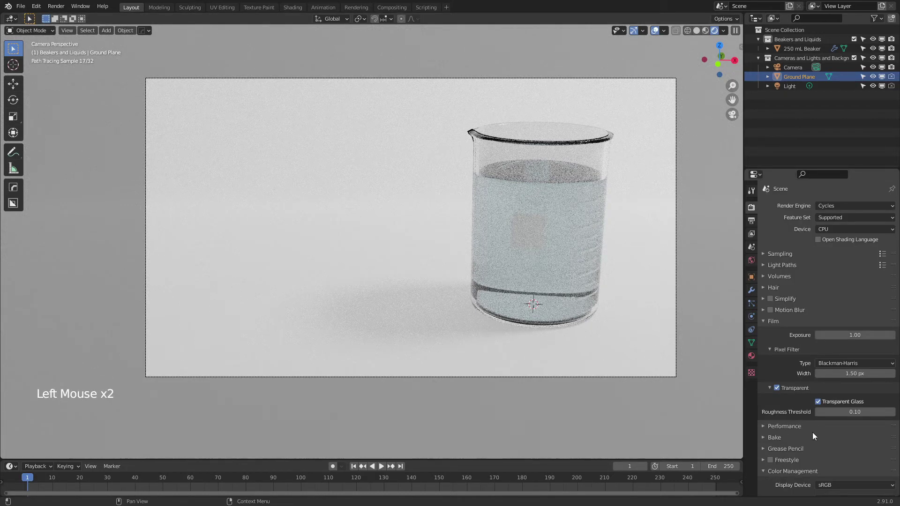
scroll(811, 432, "down", 6)
left_click_drag(832, 430, 831, 443)
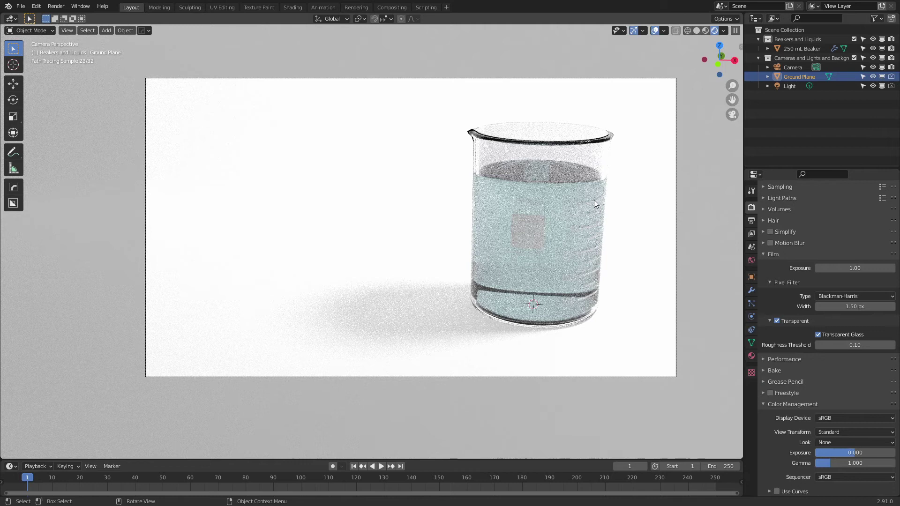
left_click(860, 431)
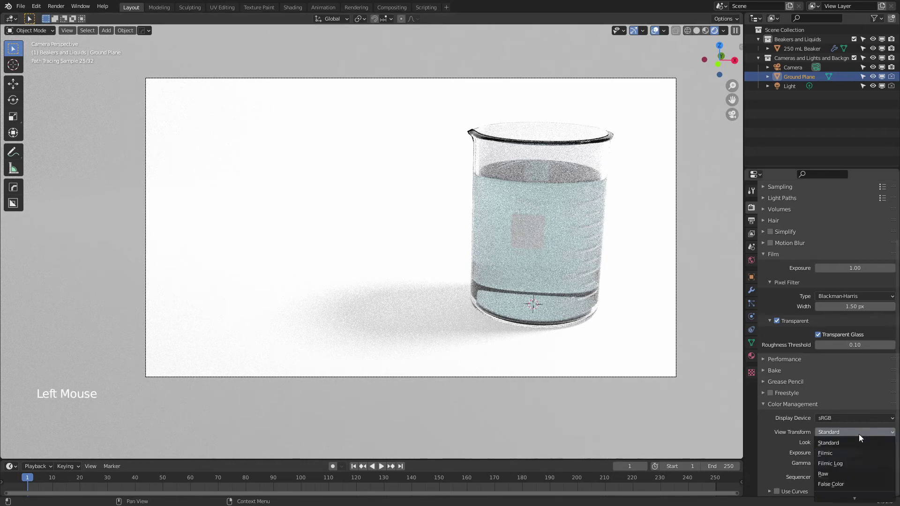
left_click(841, 453)
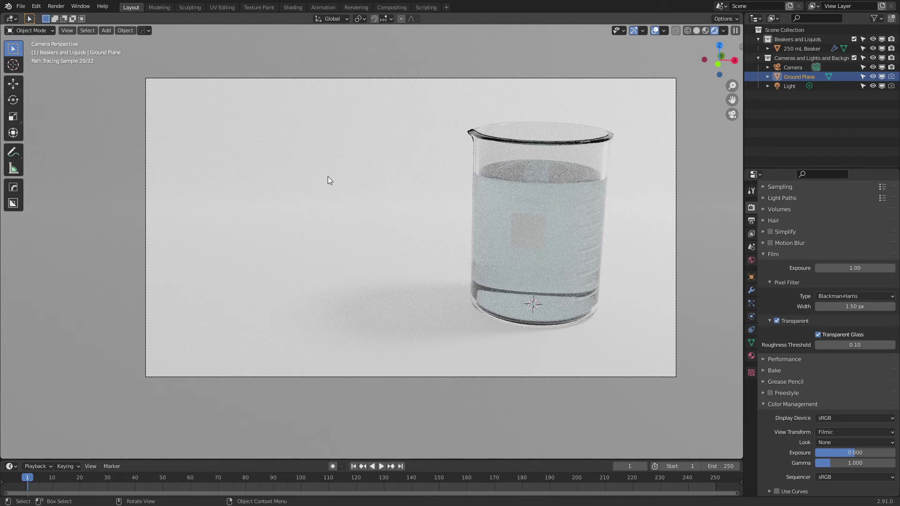
left_click(829, 432)
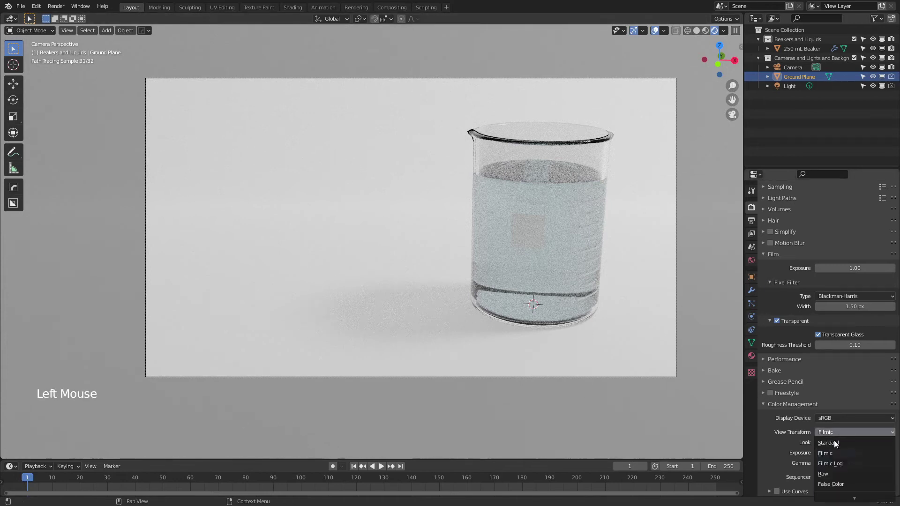
left_click(834, 443)
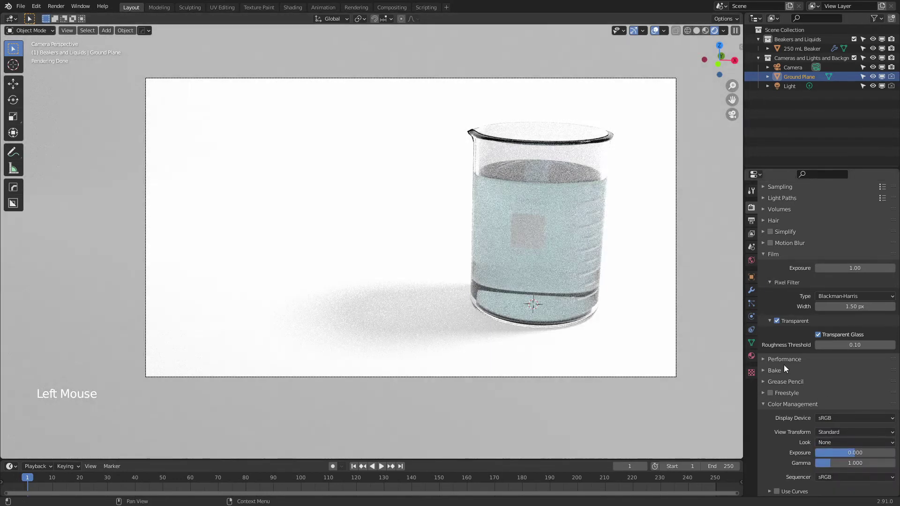
Select the Ground Plane and bring up its material's Emission colour picker to lower the brightness.
left_click(571, 227)
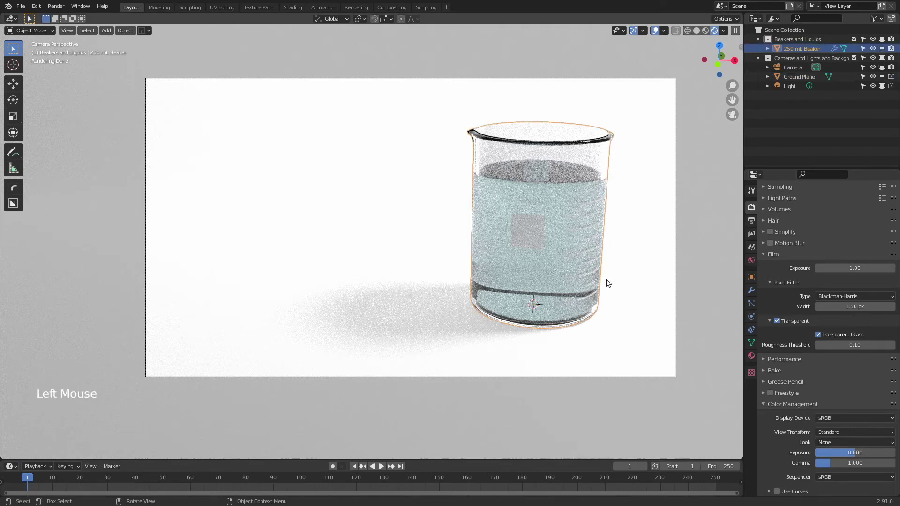
left_click(632, 306)
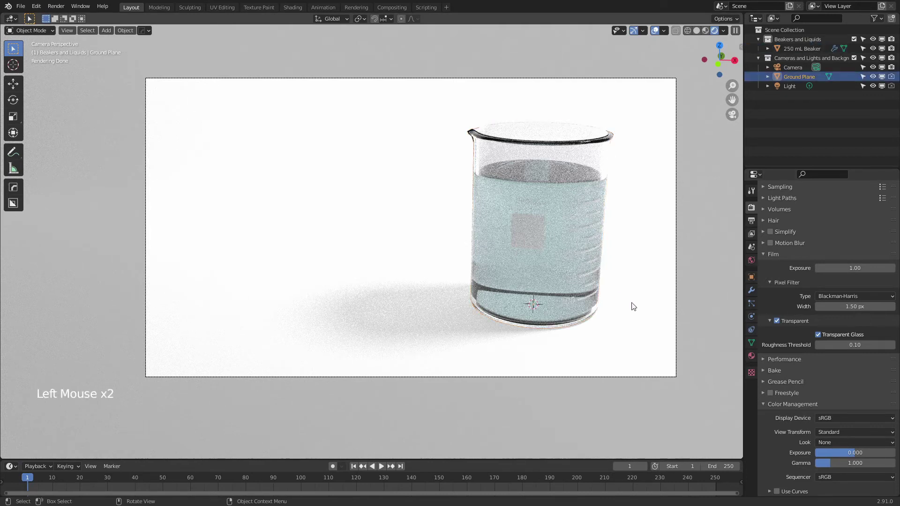
left_click(751, 356)
scroll(812, 364, "down", 10)
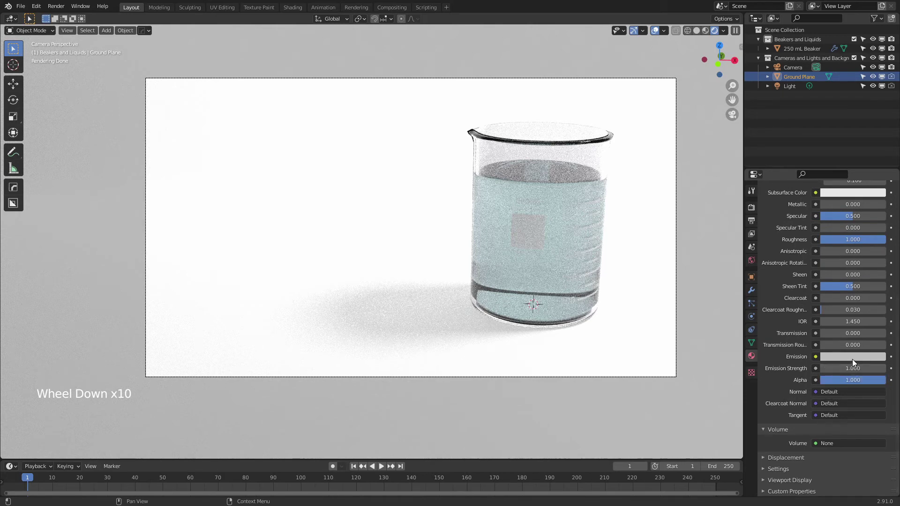
left_click(851, 358)
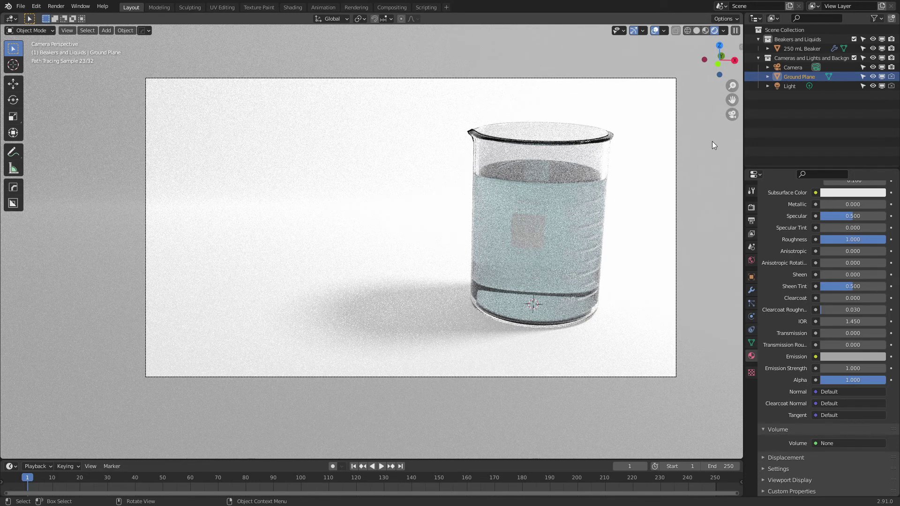
Hide the Ground Plane and show the World nodes in a new left-hand Shader Editor.
left_click(872, 77)
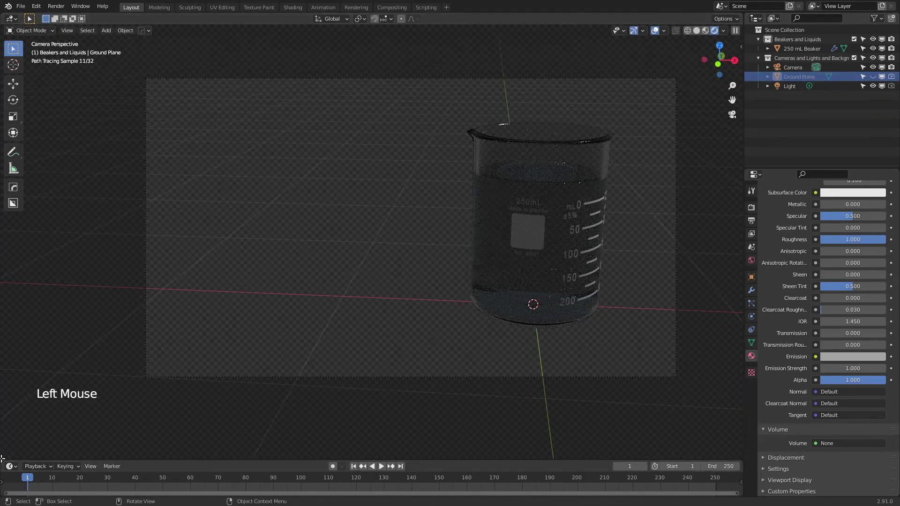
mouse_move(1, 37)
left_mouse_down()
mouse_move(181, 169)
mouse_move(251, 170)
left_mouse_up()
left_click(11, 18)
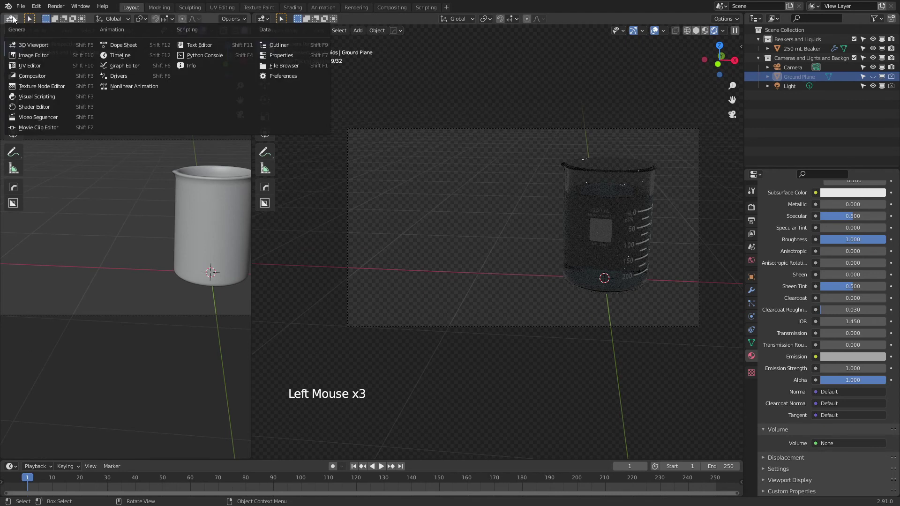
left_click(30, 107)
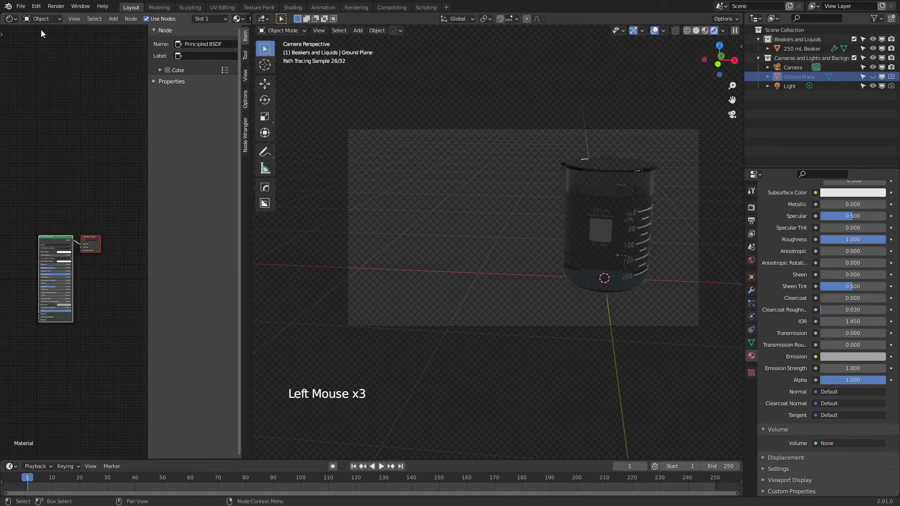
middle_click_drag(52, 164, 29, 164)
scroll(97, 230, "up", 4)
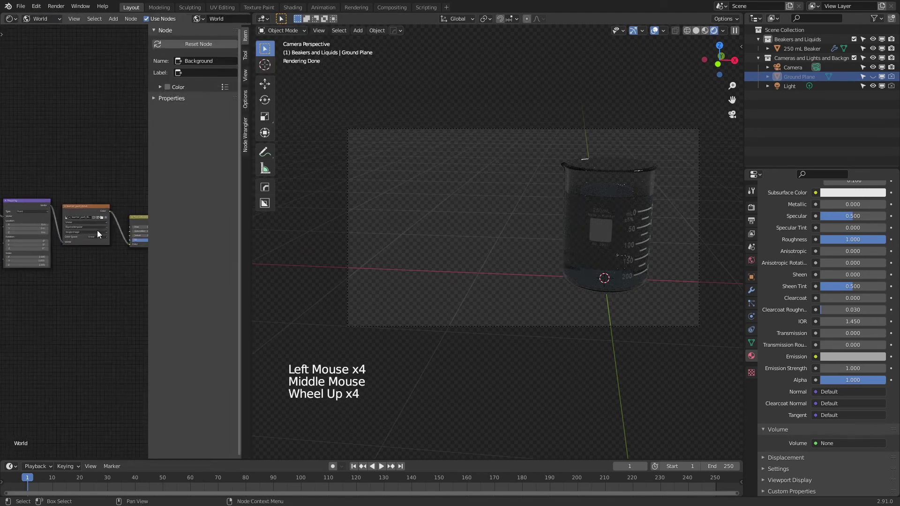
key("n")
middle_click_drag(58, 290, 49, 279)
Link Hue Saturation Value into Background, unhide the Ground Plane, then remove that link.
left_click_drag(178, 224, 199, 242)
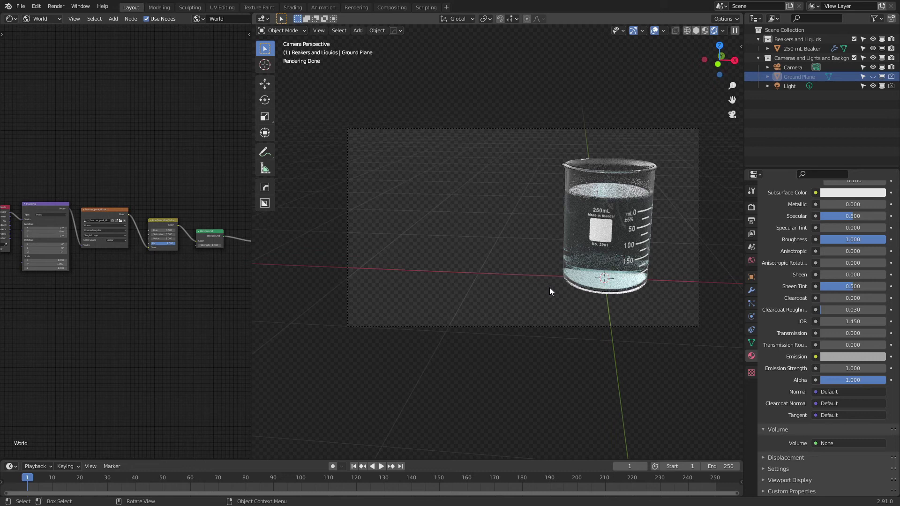
left_click(871, 75)
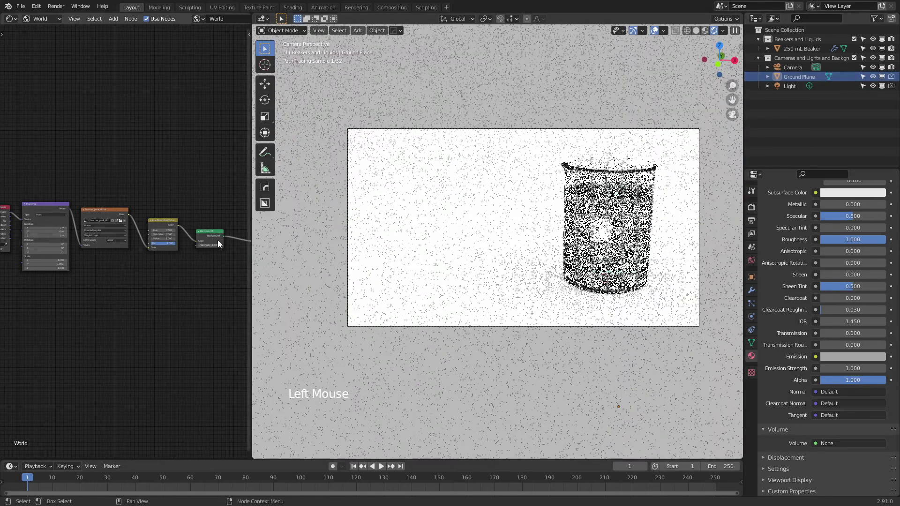
left_click_drag(195, 241, 180, 218)
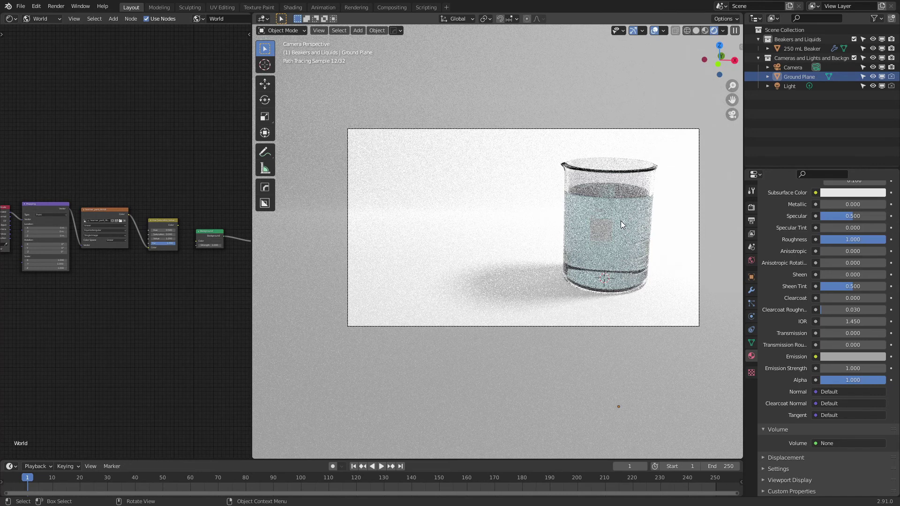
Set the Color Management Look to Medium Low Contrast after trying Very Low Contrast.
left_click(751, 207)
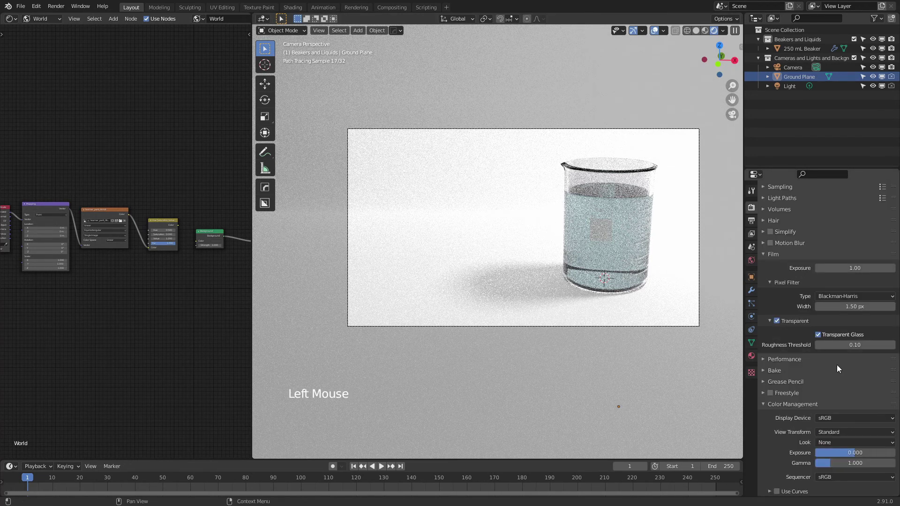
left_click(834, 442)
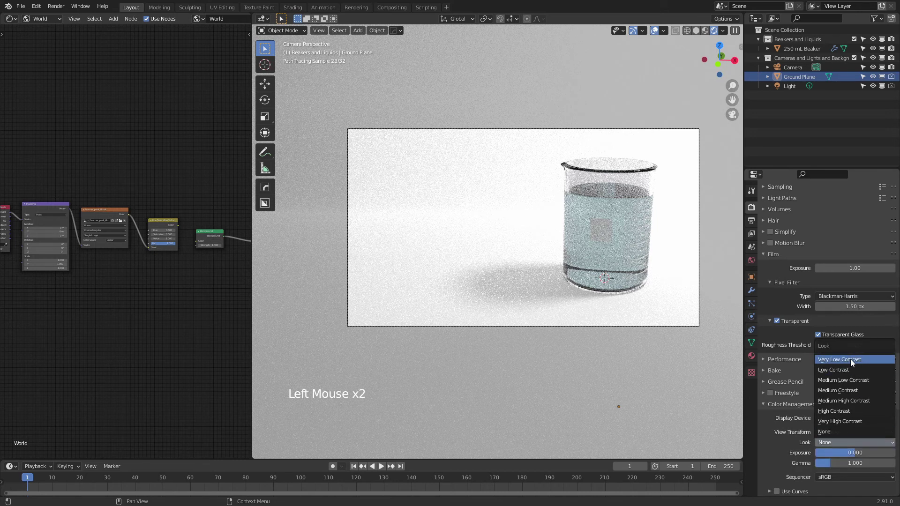
left_click(851, 360)
left_click(837, 441)
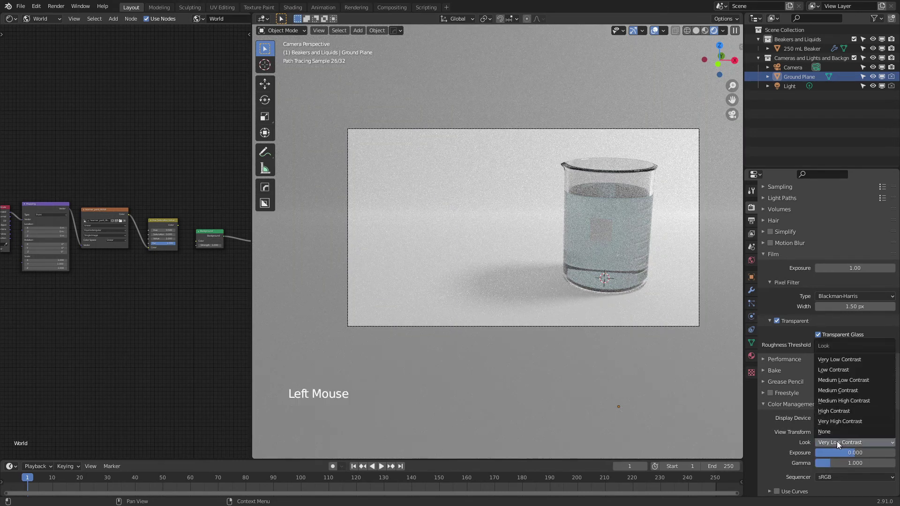
left_click(853, 381)
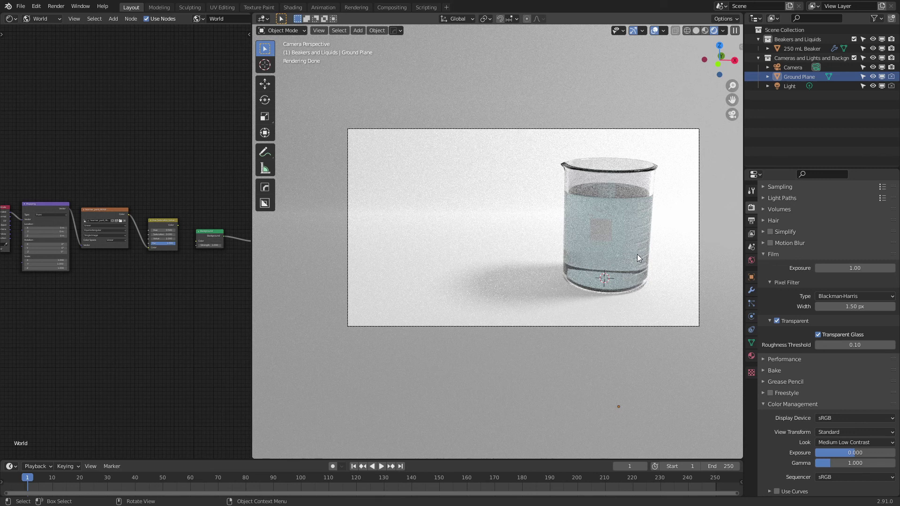
Select the 250 mL Beaker object in the viewport.
left_click(621, 212)
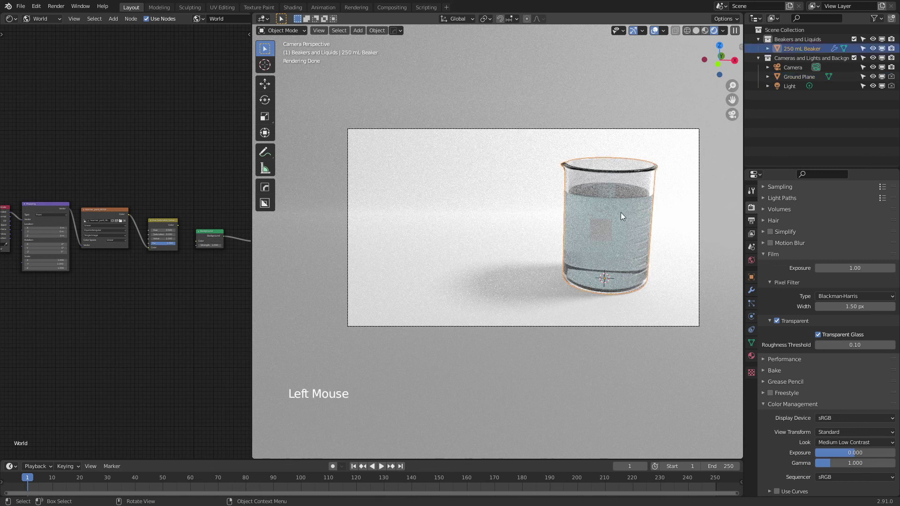